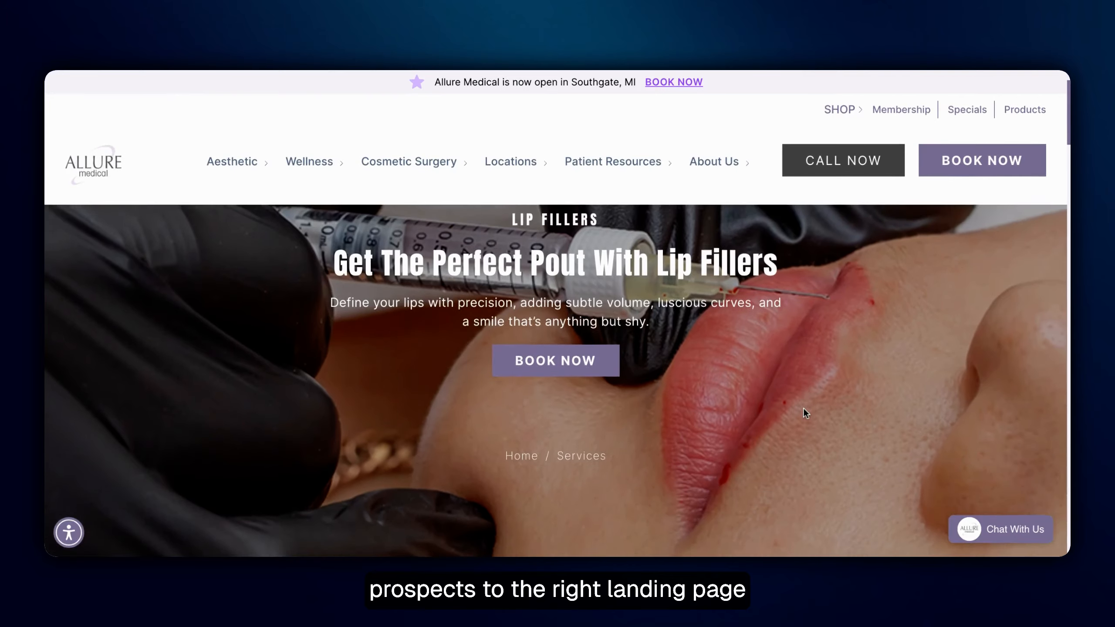
{"action": "scroll", "coordinate": [803, 408], "scroll_direction": "up", "scroll_amount": 2}
{"action": "scroll", "coordinate": [605, 286], "scroll_direction": "up", "scroll_amount": 2}
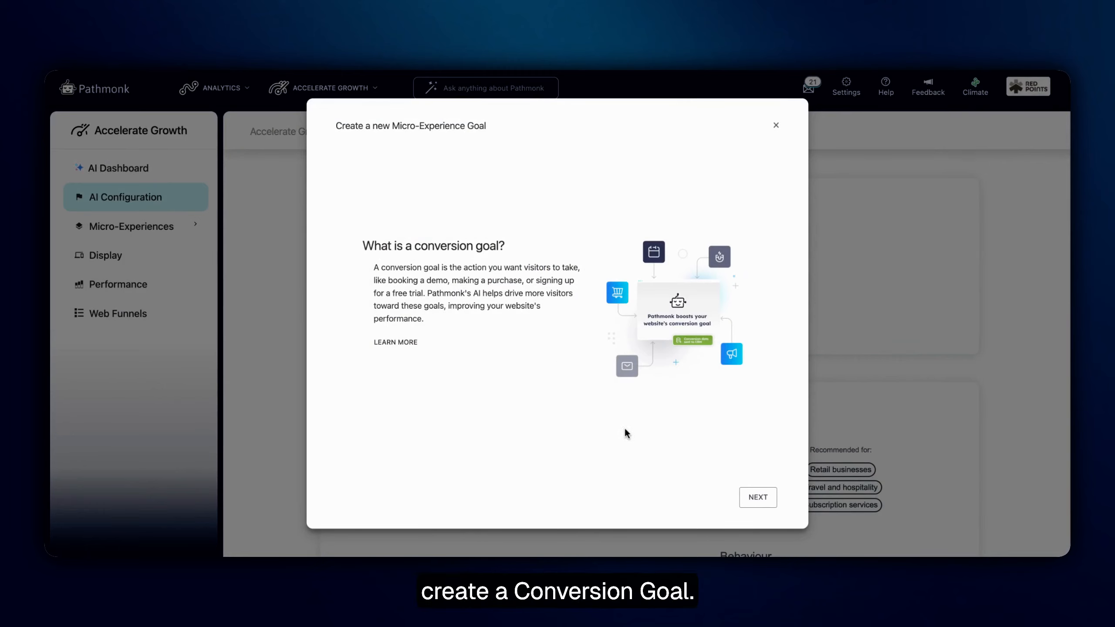
Proceed past the conversion goal introduction and show the other conversion goal types
{"action": "left_click", "coordinate": [751, 497]}
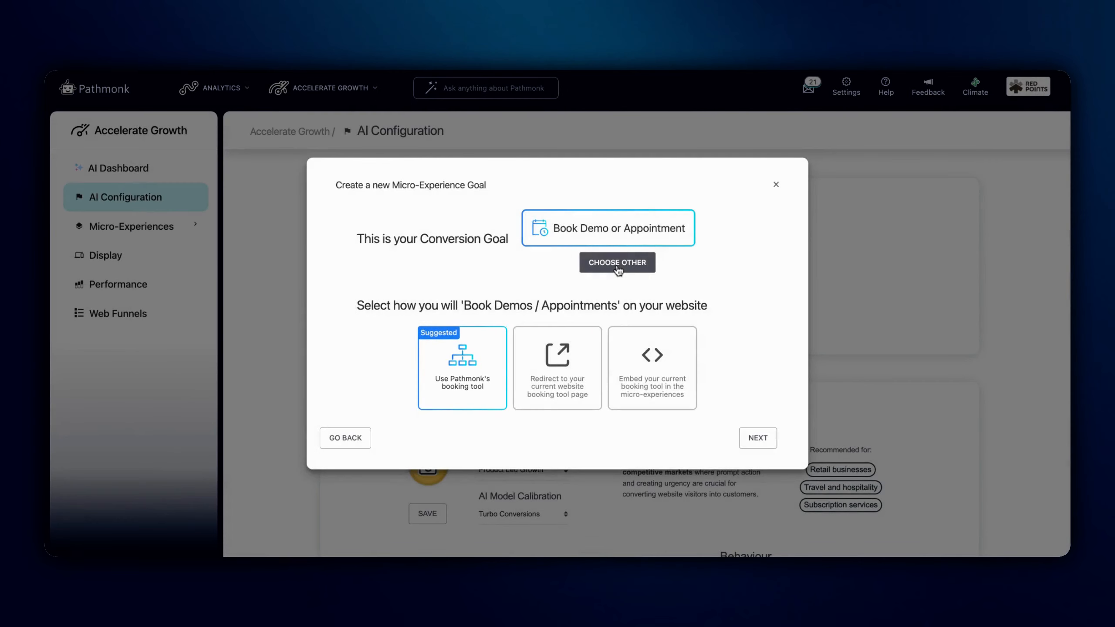
{"action": "left_click", "coordinate": [617, 269]}
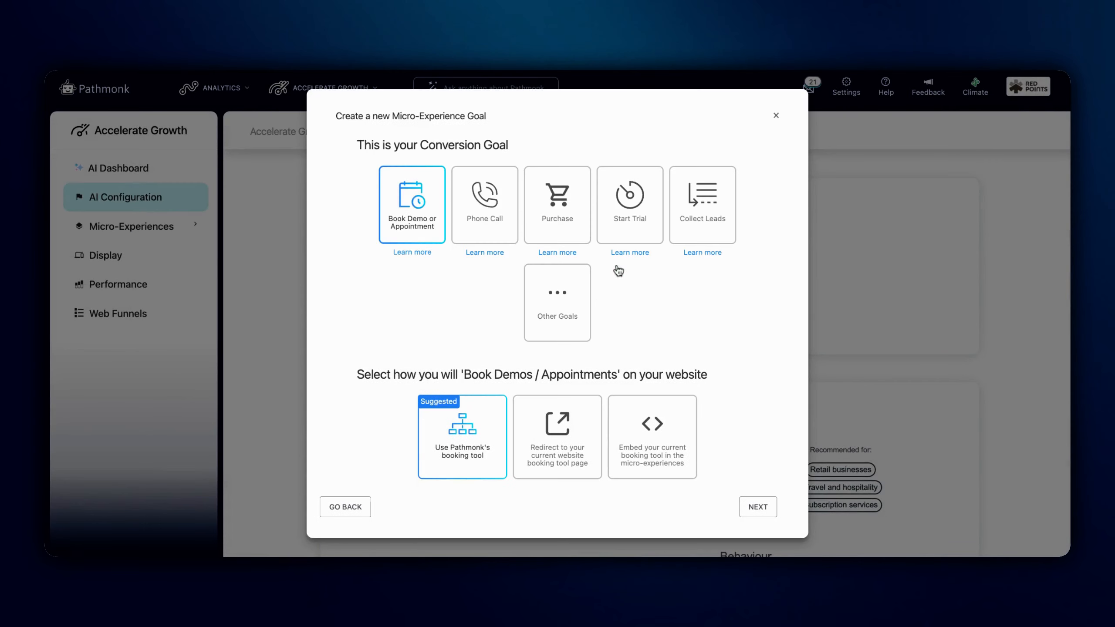
Examine the implementation options for the Purchase, Start Trial, Collect Leads and Other Goals types
{"action": "left_click", "coordinate": [557, 201]}
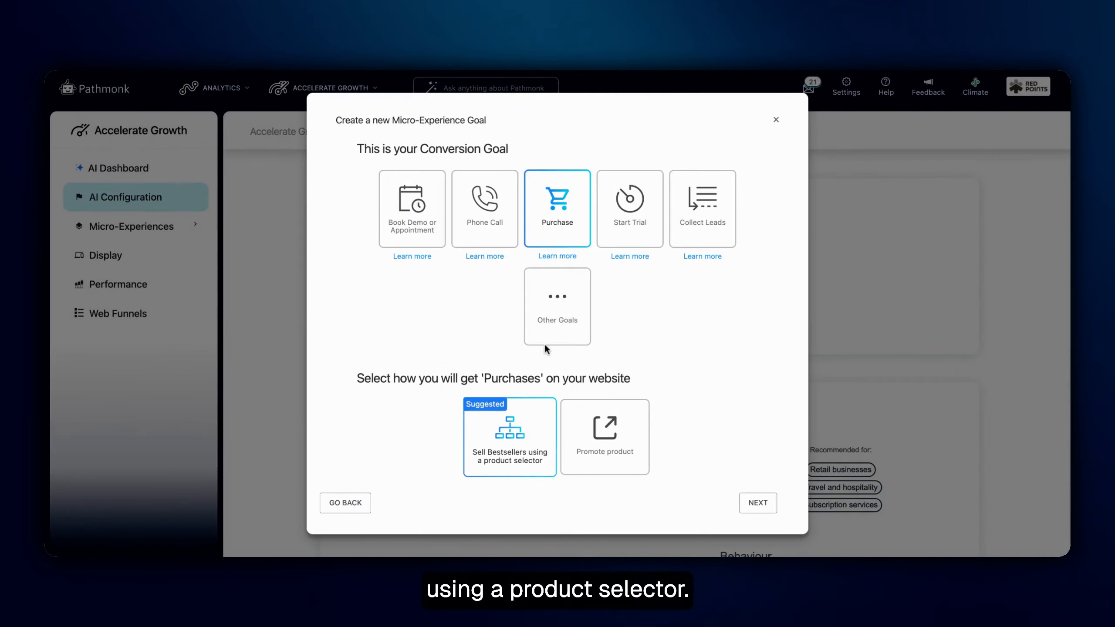
{"action": "left_click", "coordinate": [641, 200]}
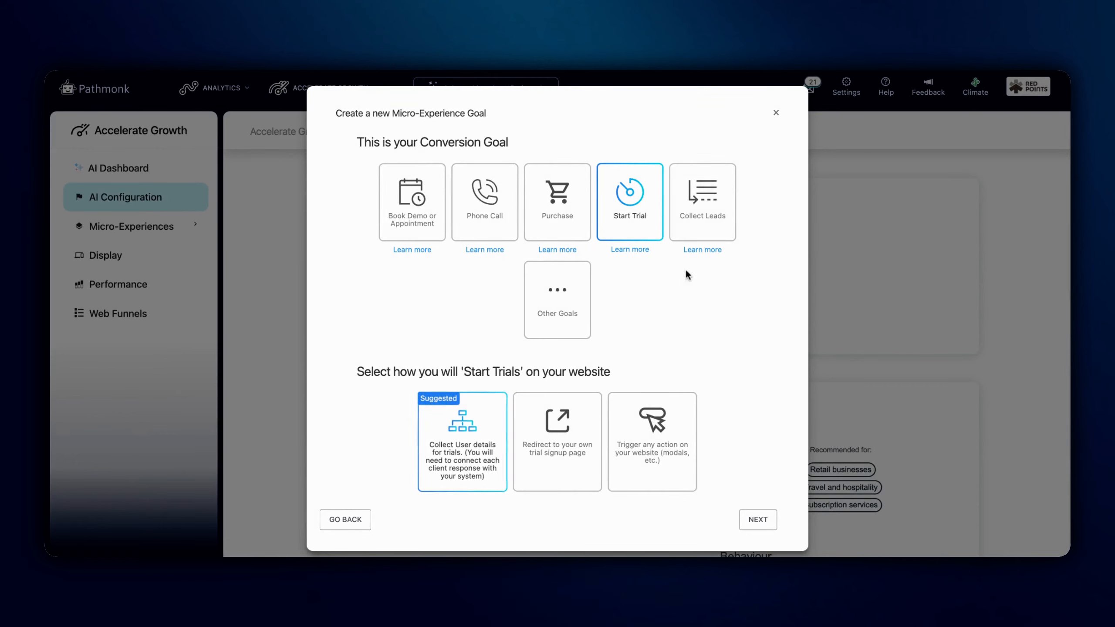
{"action": "left_click", "coordinate": [707, 206]}
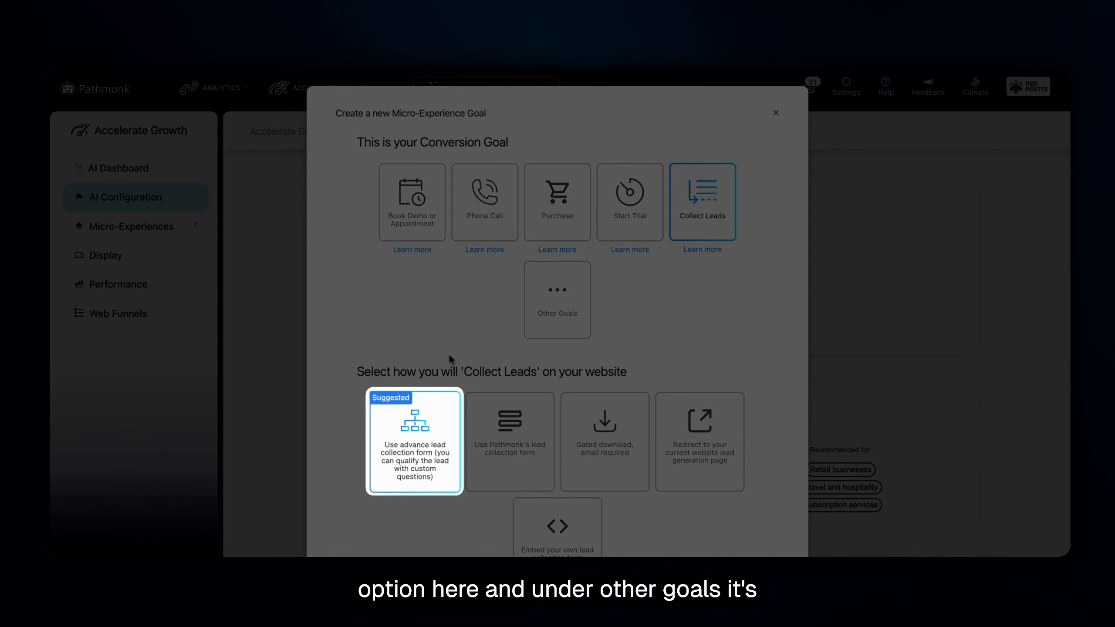
{"action": "left_click", "coordinate": [558, 291]}
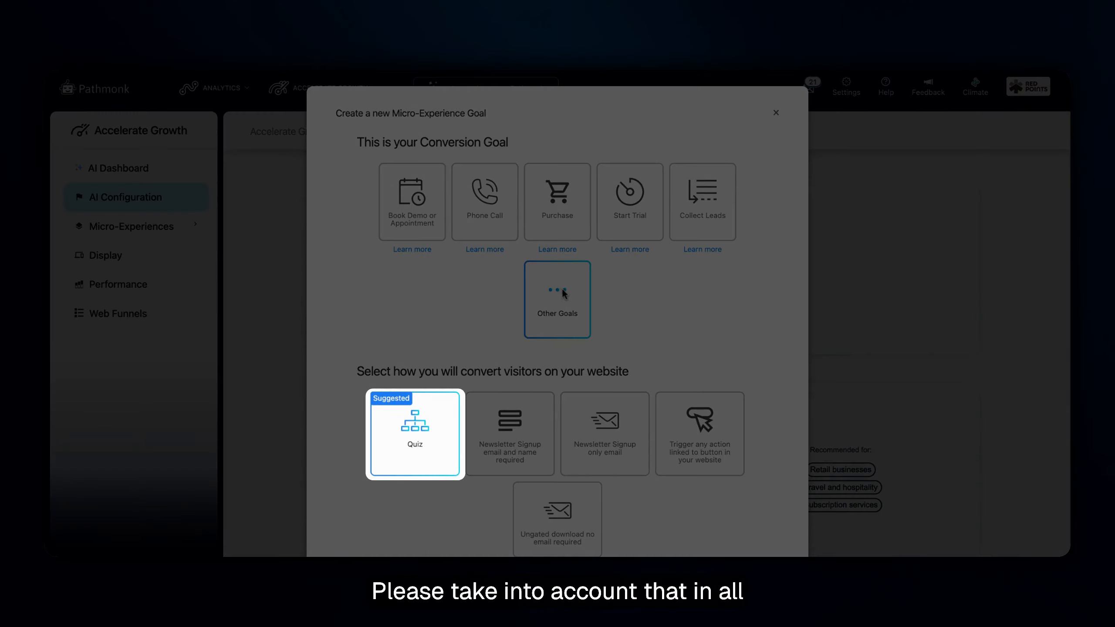
{"action": "left_click", "coordinate": [407, 445]}
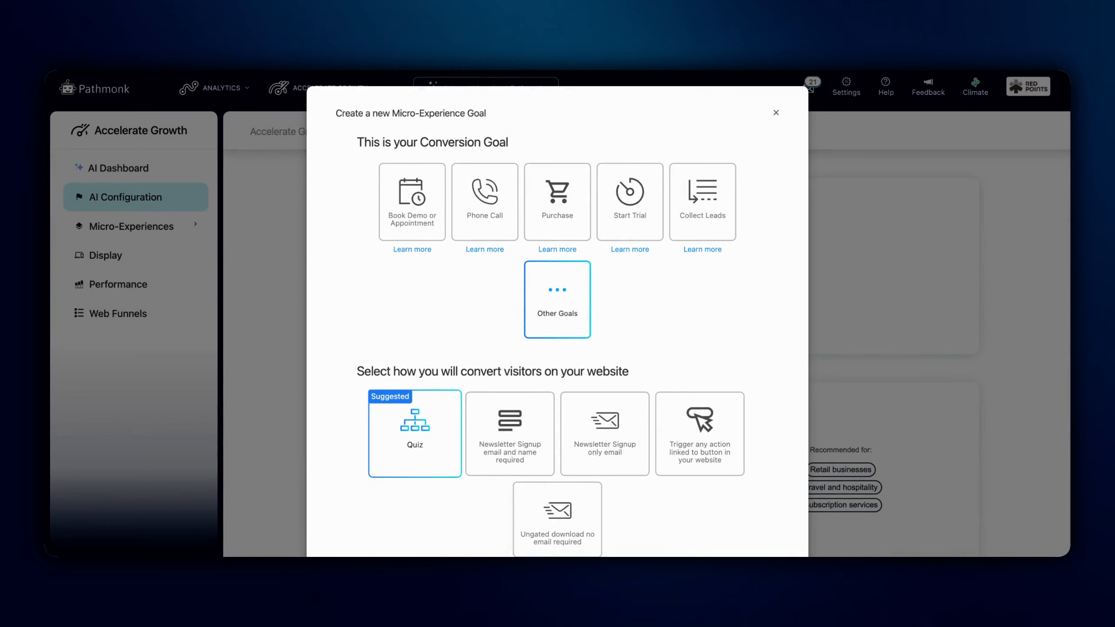
Create a Purchase goal that sells bestsellers using a product selector, name it "Product selector" and save it
{"action": "left_click", "coordinate": [557, 202]}
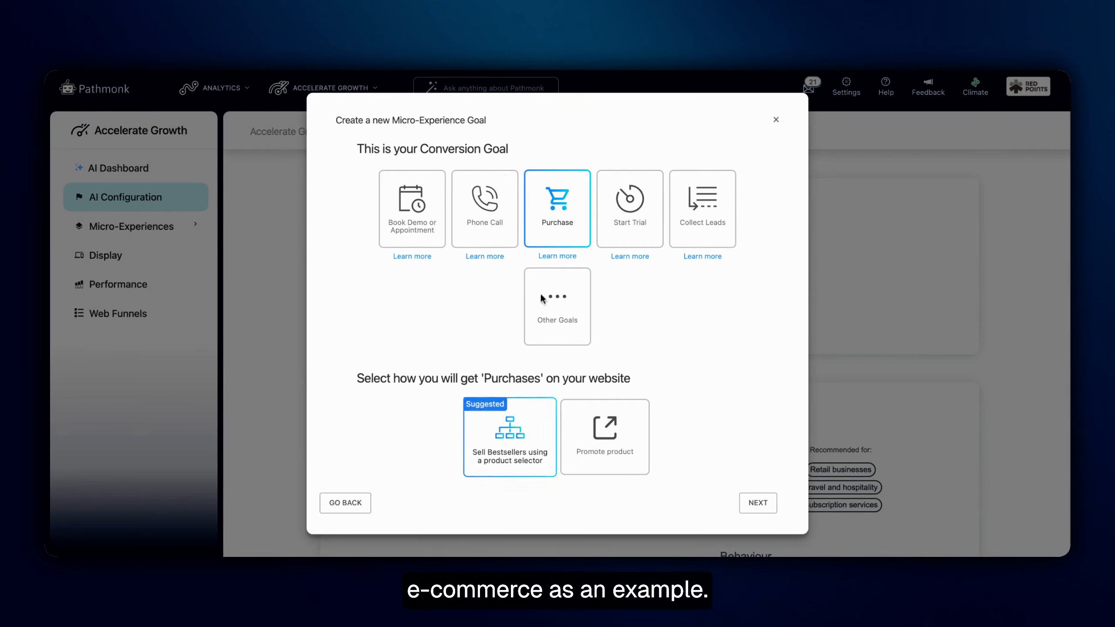
{"action": "left_click", "coordinate": [752, 510]}
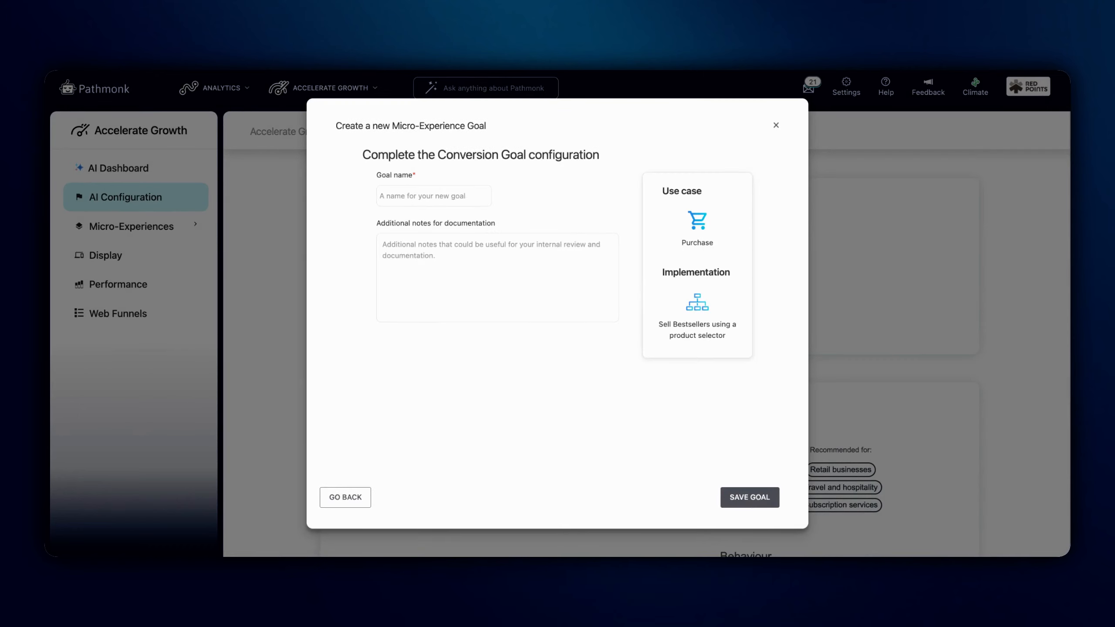
{"action": "type", "text": "Produ"}
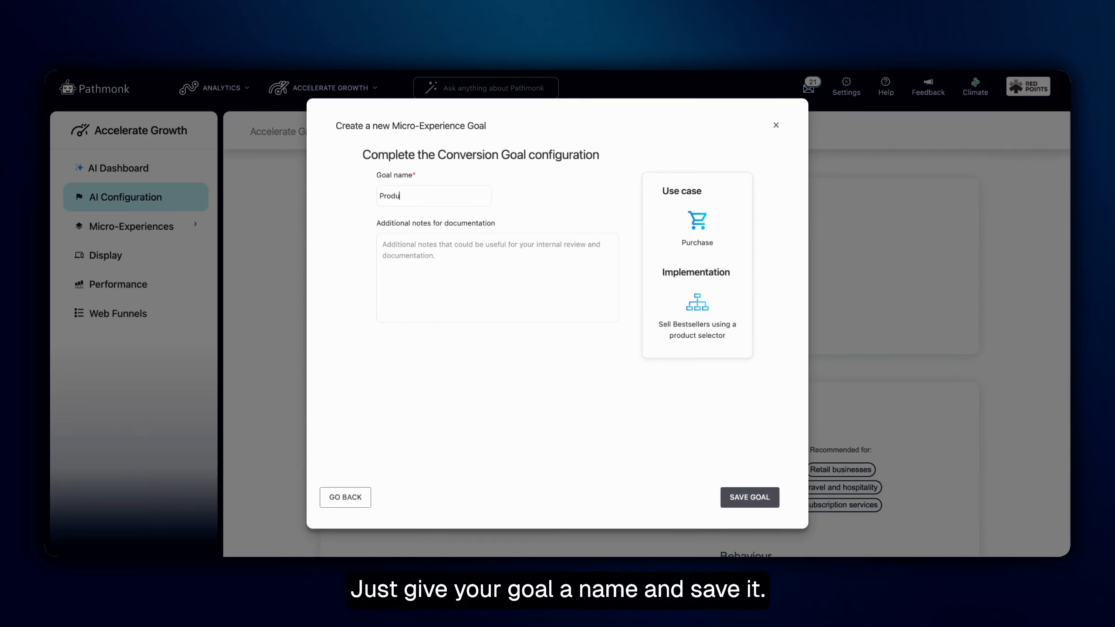
{"action": "type", "text": "ct selector"}
{"action": "left_click", "coordinate": [755, 496]}
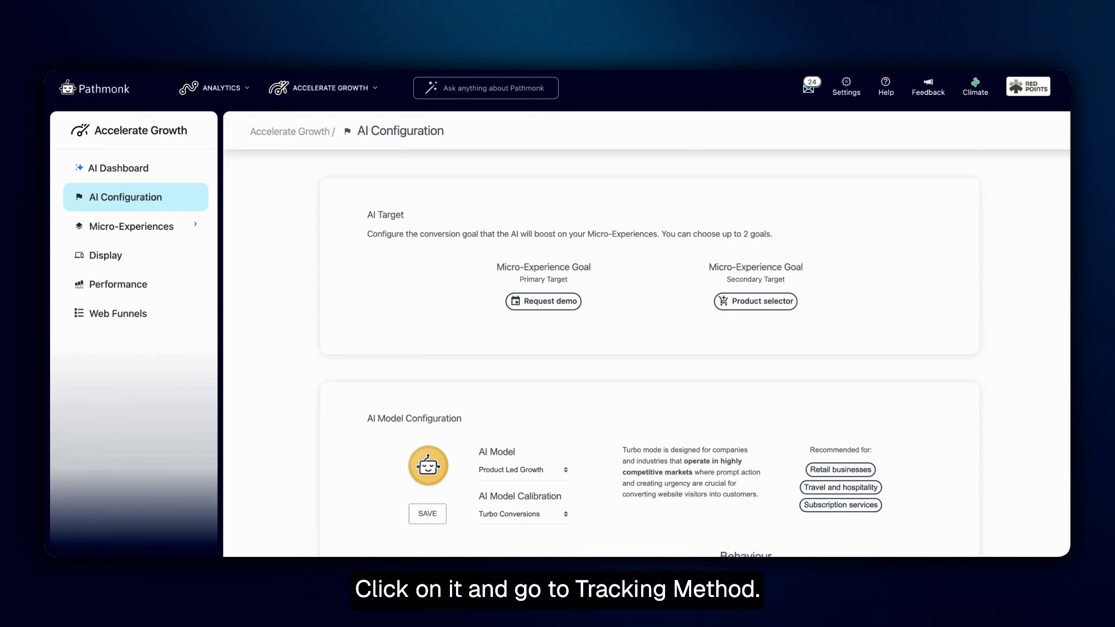
Set the call to action in the Product selector goal's tracking method to "Find The Best"
{"action": "left_click", "coordinate": [788, 297]}
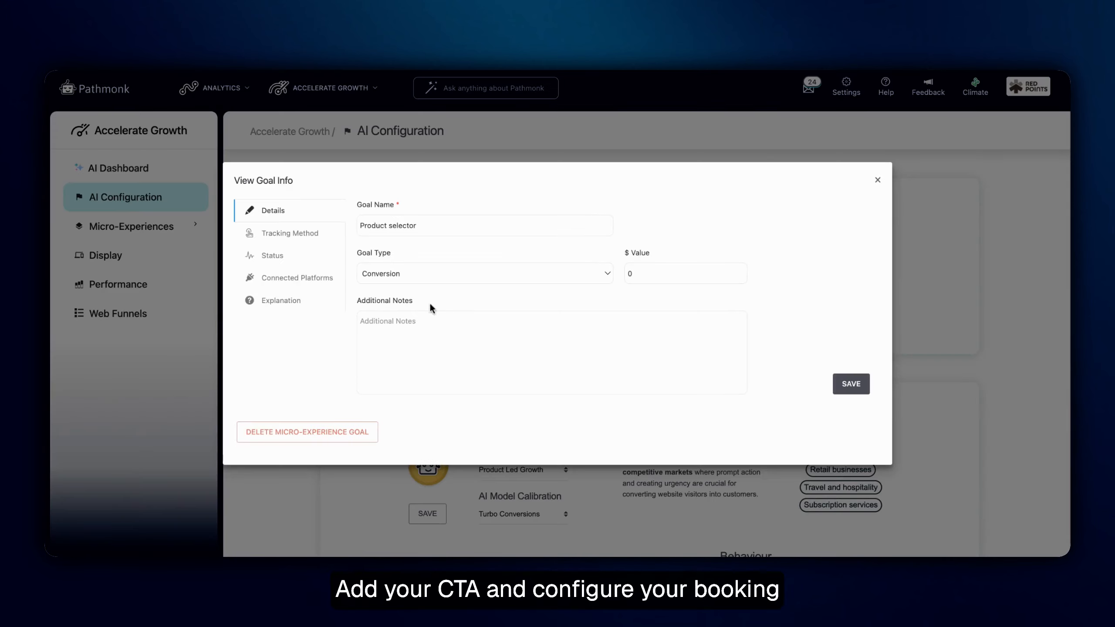
{"action": "left_click", "coordinate": [293, 238]}
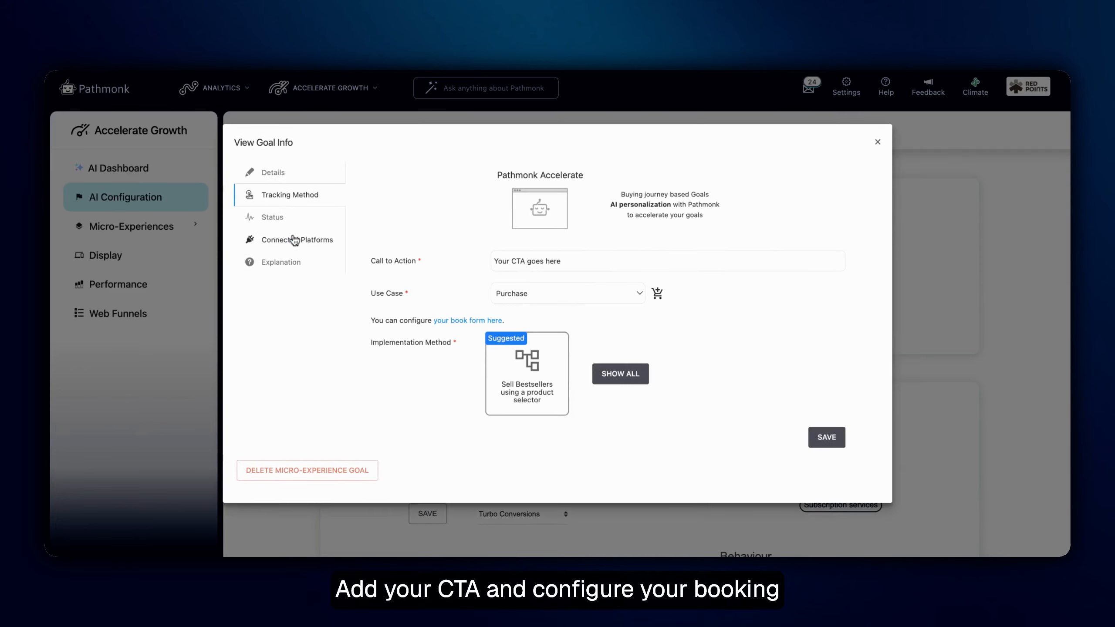
{"action": "triple_click", "coordinate": [511, 262]}
{"action": "type", "text": "Find"}
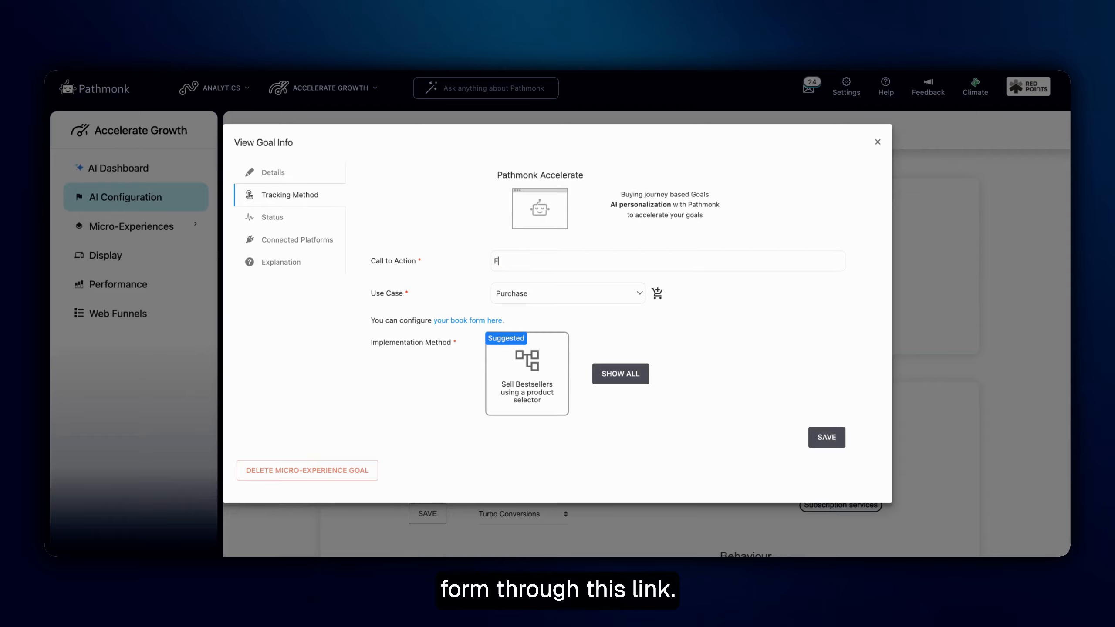
{"action": "type", "text": " The Best"}
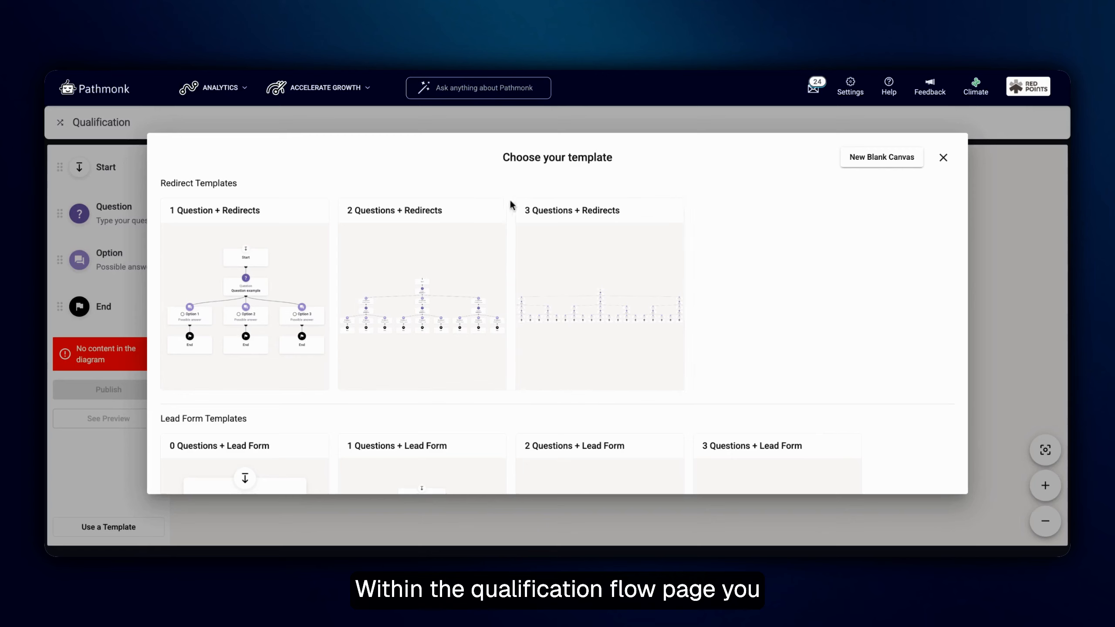
{"action": "scroll", "coordinate": [412, 307], "scroll_direction": "down", "scroll_amount": 1}
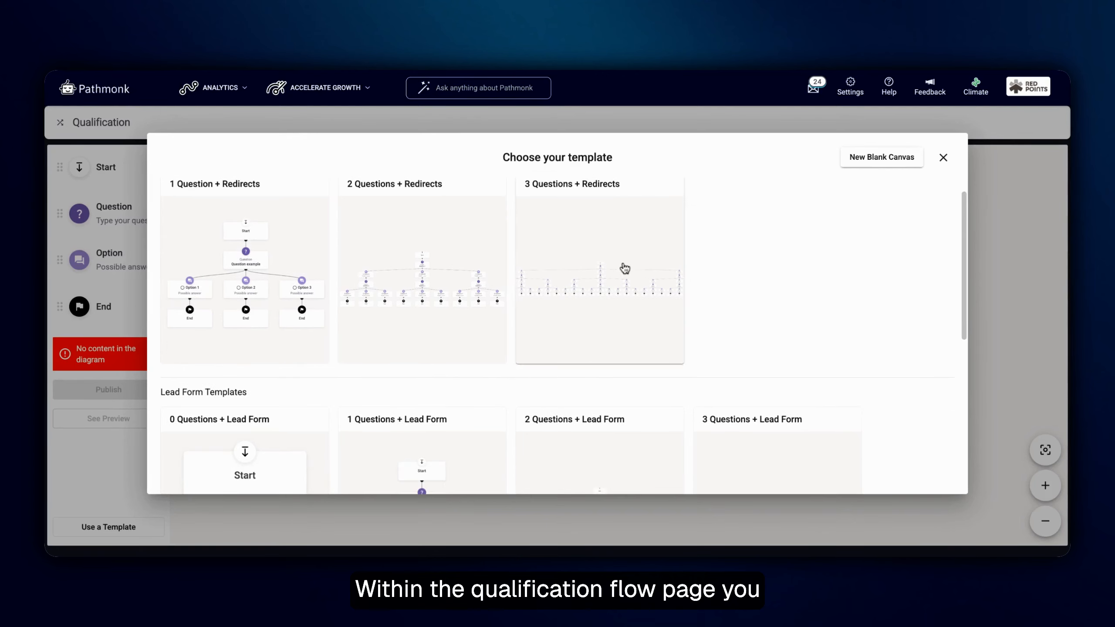
{"action": "scroll", "coordinate": [353, 288], "scroll_direction": "down", "scroll_amount": 10}
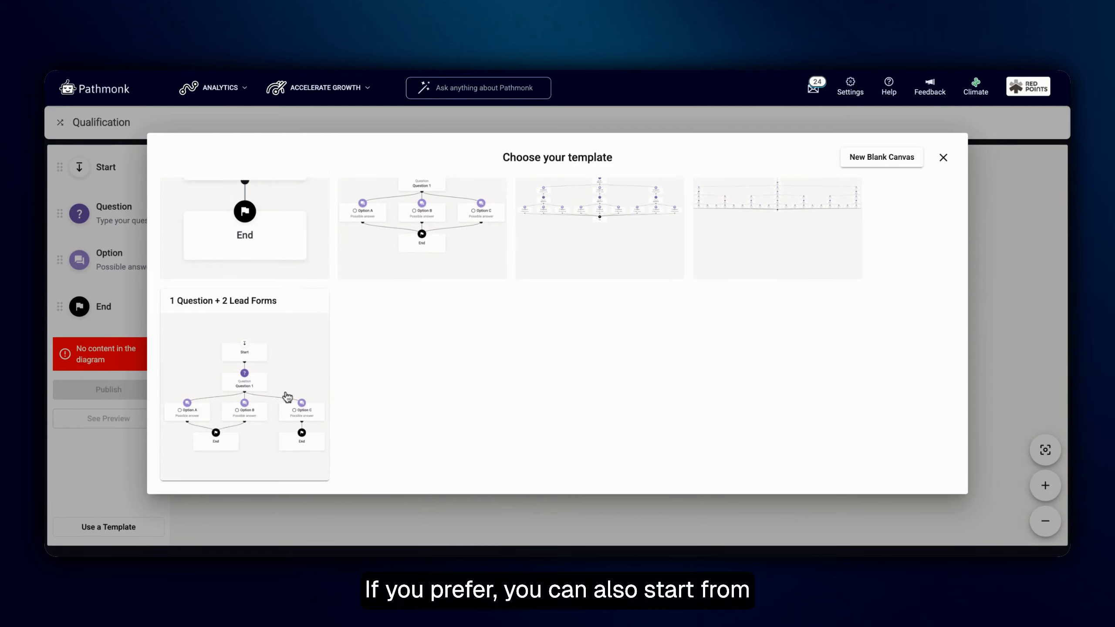
{"action": "left_click", "coordinate": [943, 157]}
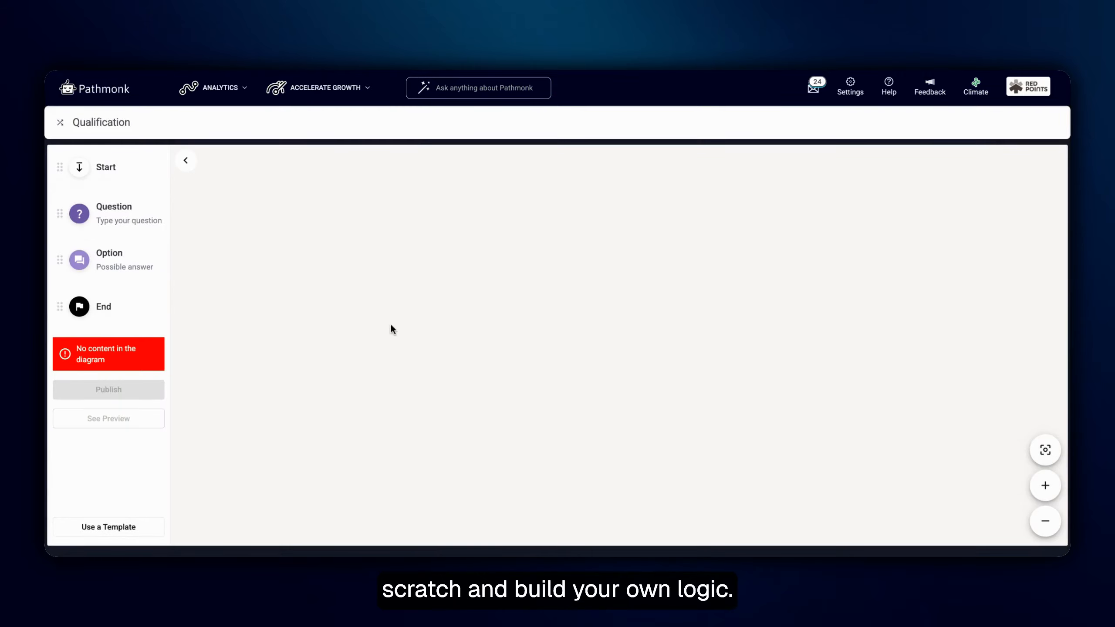
Build the qualification flow from the "1 Question + 2 Lead Forms" template
{"action": "left_click", "coordinate": [107, 528]}
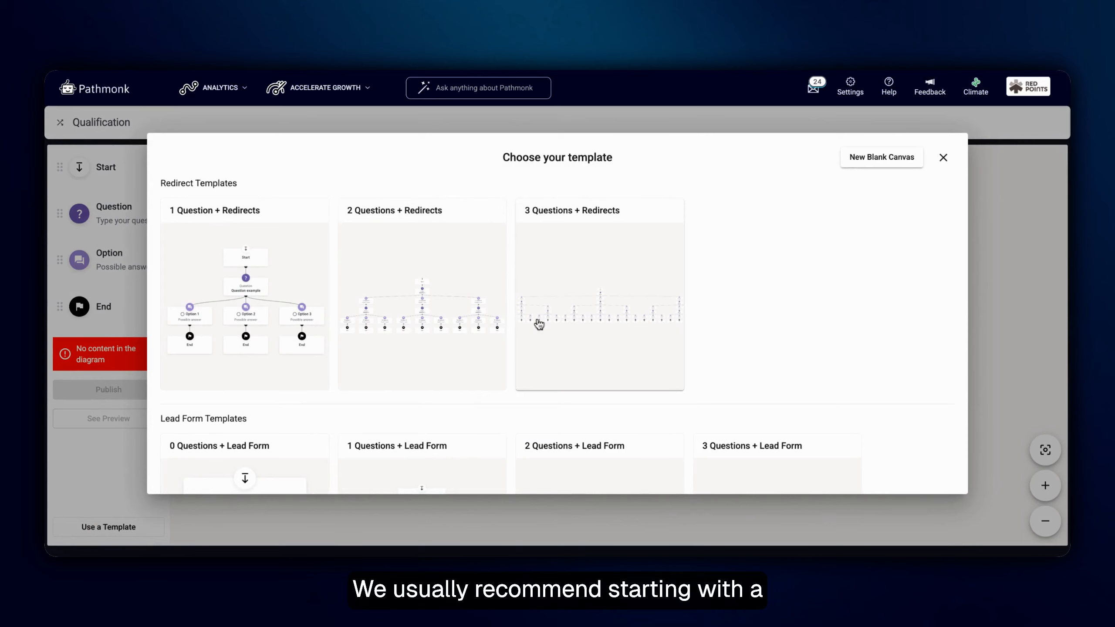
{"action": "scroll", "coordinate": [539, 324], "scroll_direction": "down", "scroll_amount": 5}
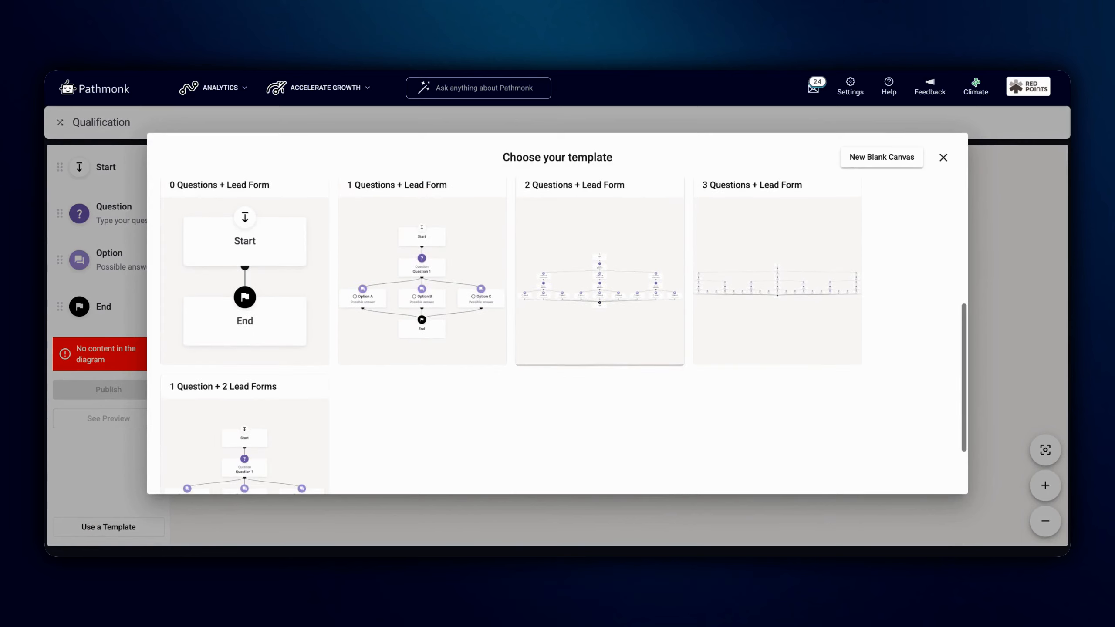
{"action": "scroll", "coordinate": [600, 308], "scroll_direction": "down", "scroll_amount": 2}
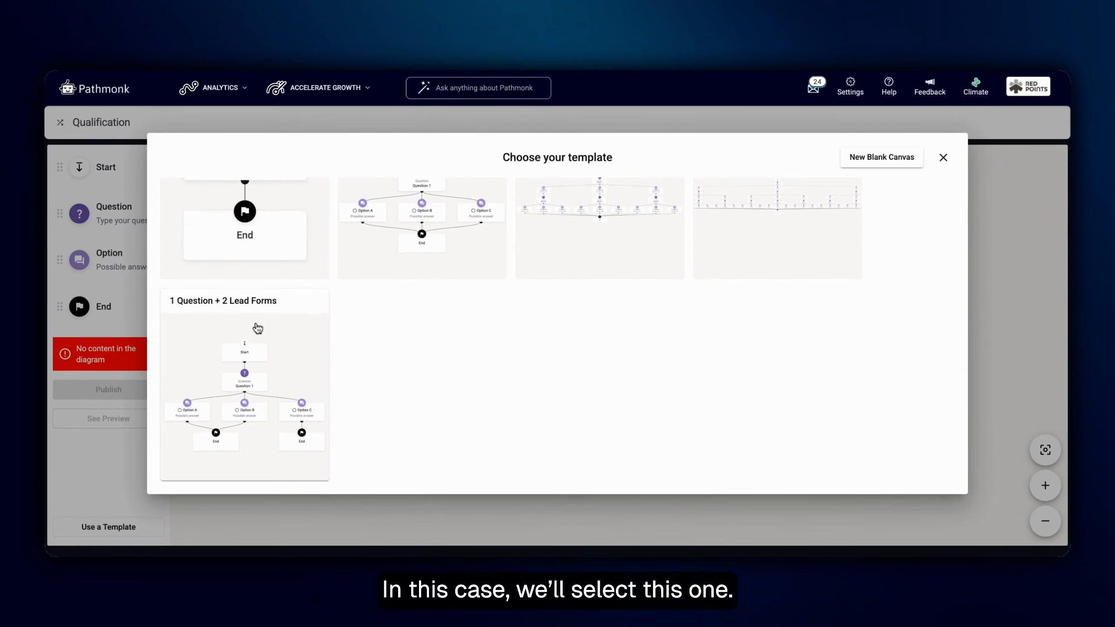
{"action": "left_click", "coordinate": [215, 373]}
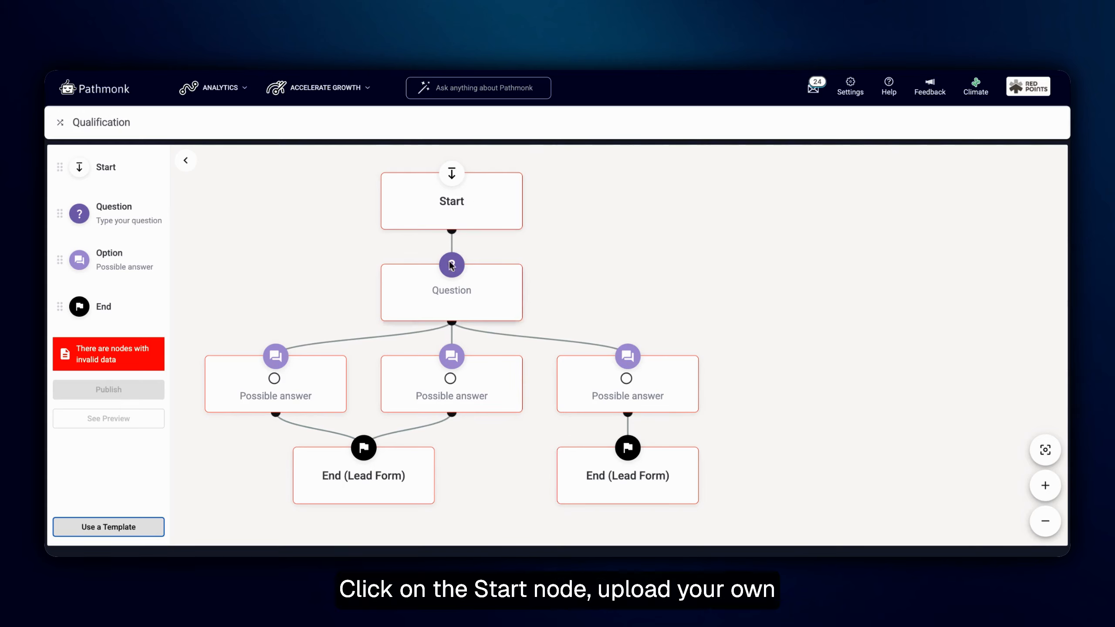
Set the Start node's header to "Find your perfect dress this summer!" and save it
{"action": "left_click", "coordinate": [440, 206]}
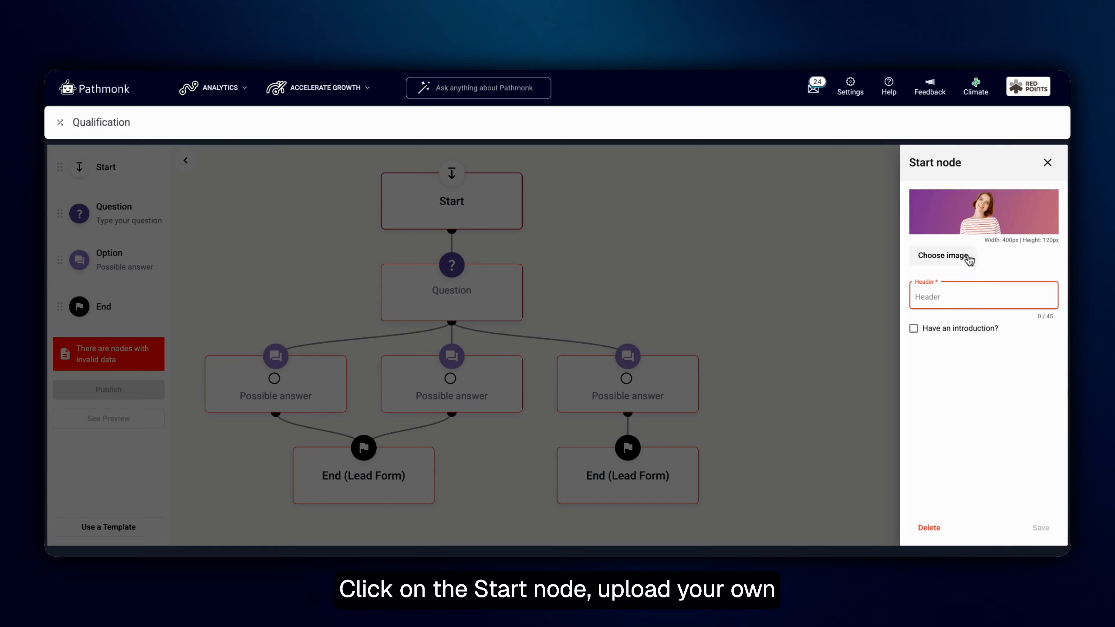
{"action": "type", "text": "F"}
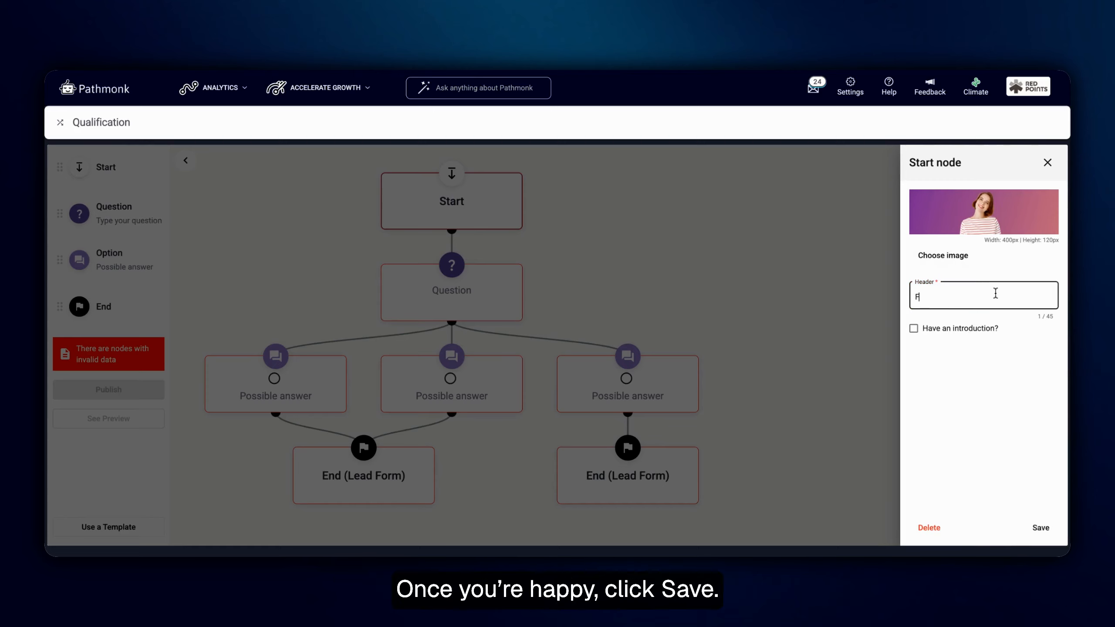
{"action": "type", "text": "ind your perfect dress this summer!"}
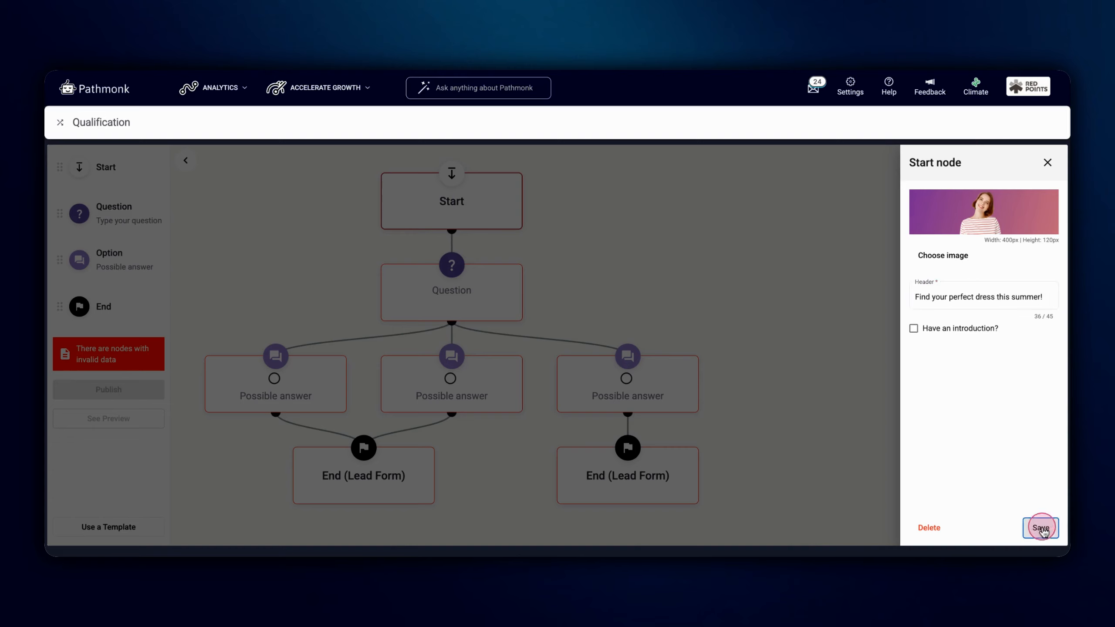
{"action": "left_click", "coordinate": [1041, 527]}
Fill the Question node with a question about the desired style, starting "What's the style you're", and save it
{"action": "left_click", "coordinate": [450, 300]}
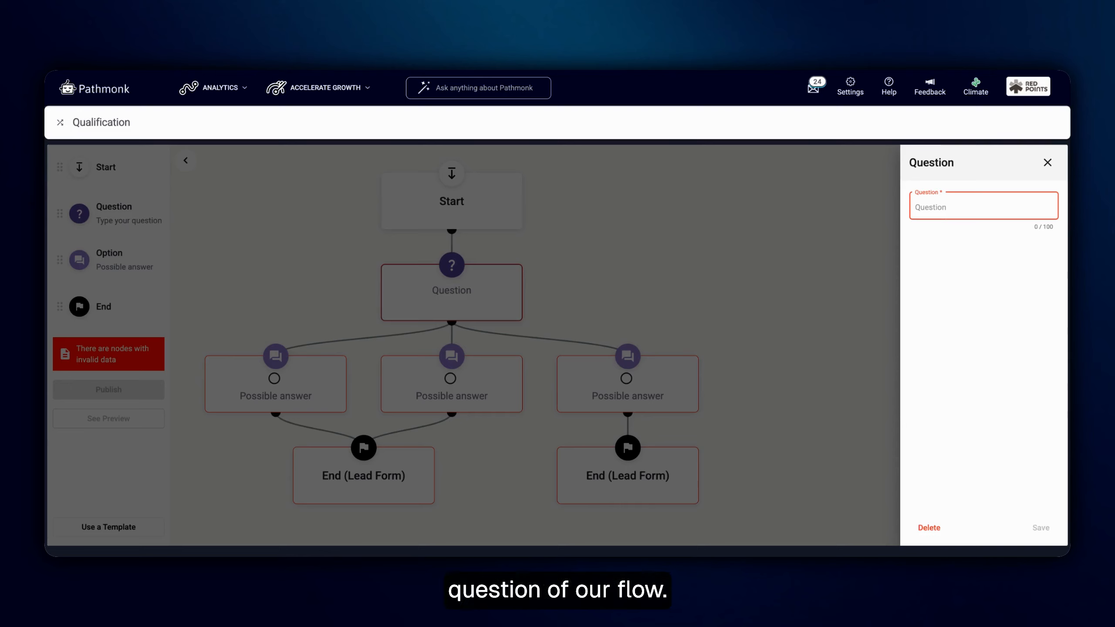
{"action": "type", "text": "What's the style you're looking for?"}
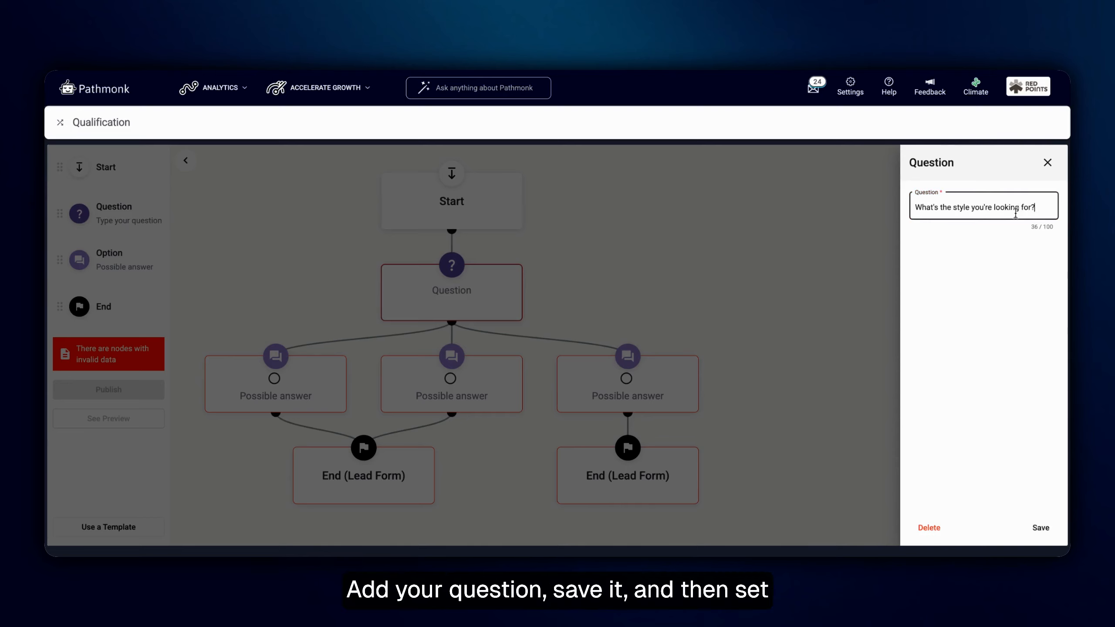
{"action": "left_click", "coordinate": [1040, 527]}
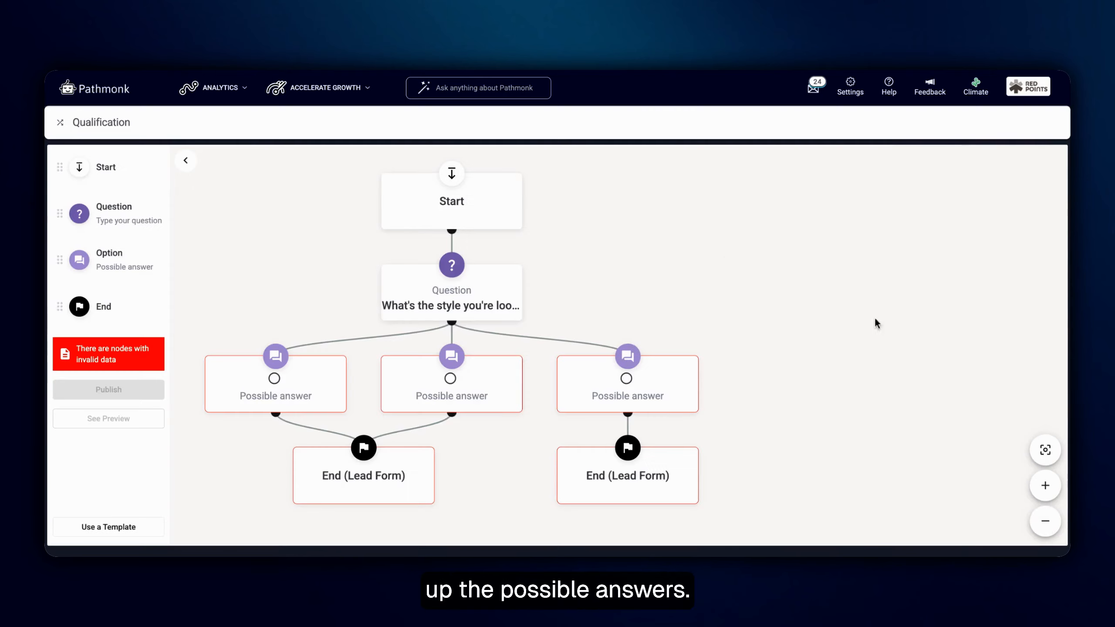
Set the first possible answer's text to "Going to a wedding" and save it
{"action": "left_click", "coordinate": [318, 390]}
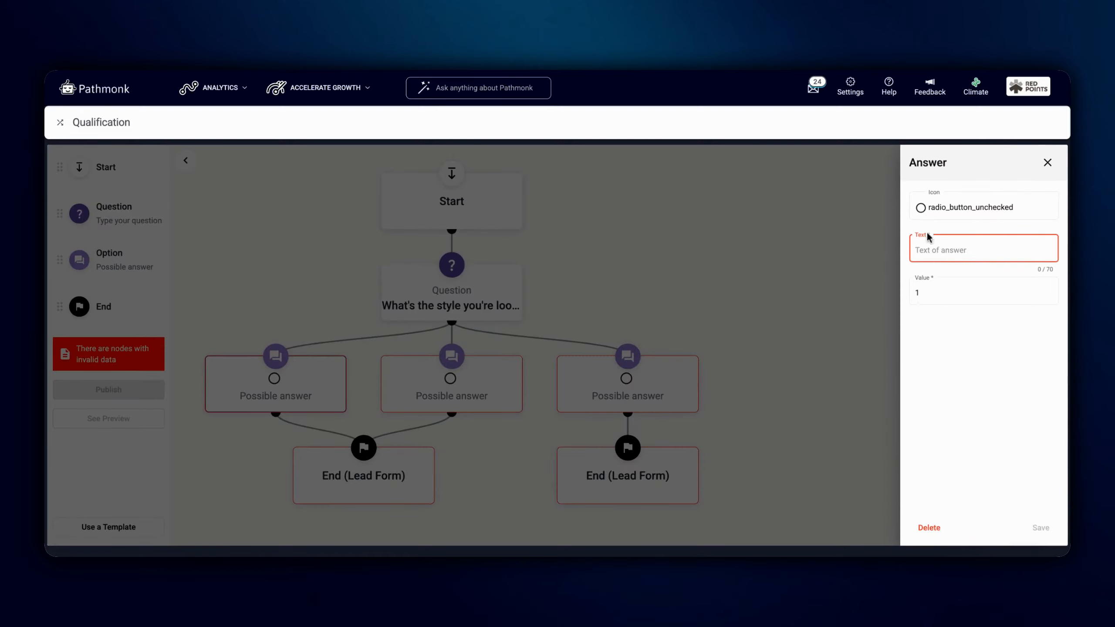
{"action": "left_click", "coordinate": [955, 251]}
{"action": "type", "text": "Going to a wedding"}
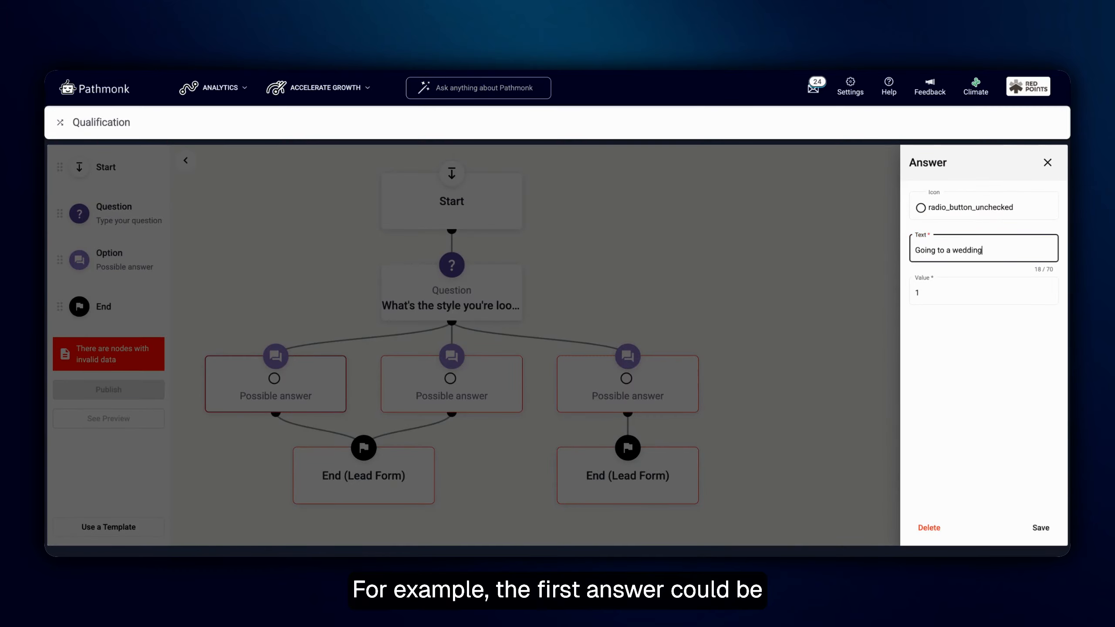
{"action": "left_click", "coordinate": [1040, 527]}
Set the second possible answer's text to "Going to a formal event" and save it
{"action": "left_click", "coordinate": [480, 369]}
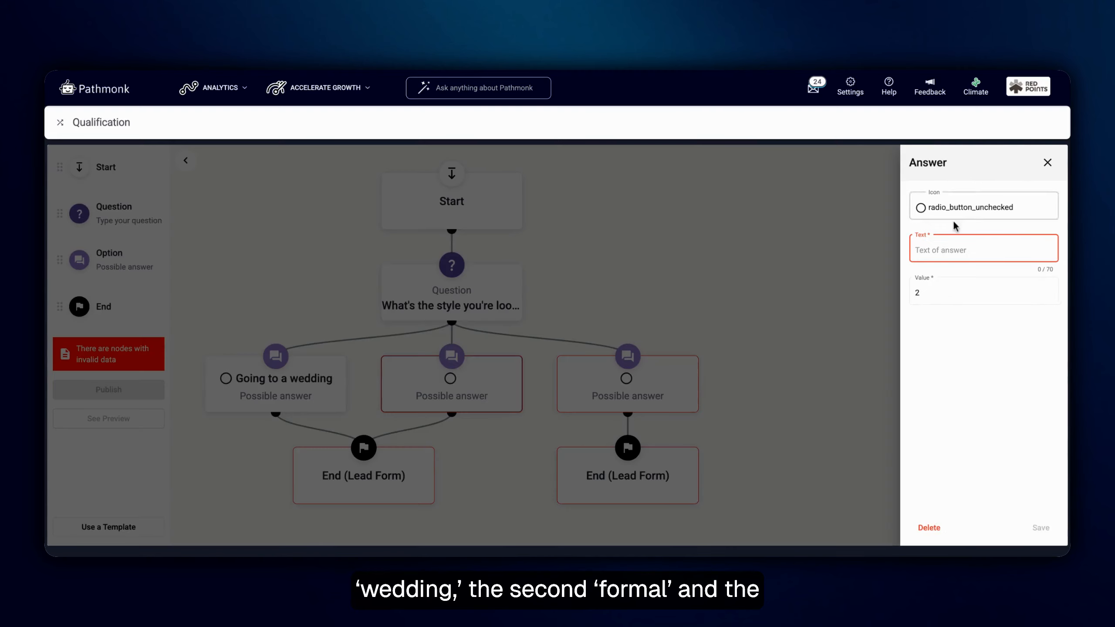
{"action": "left_click", "coordinate": [940, 251]}
{"action": "type", "text": "Going to a"}
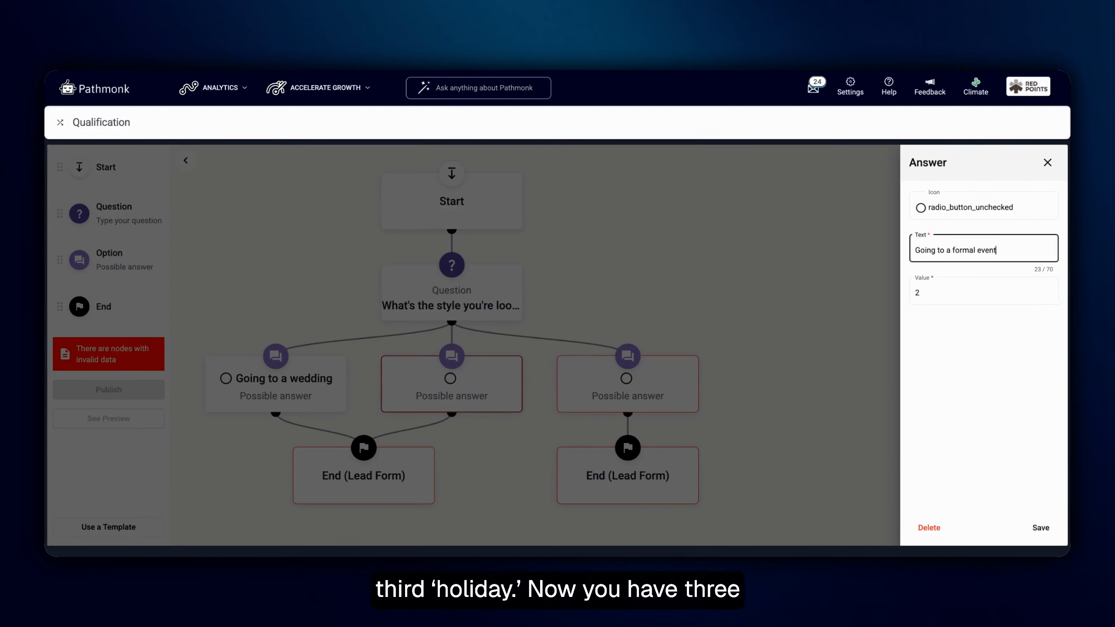
{"action": "type", "text": " formal event"}
{"action": "left_click", "coordinate": [1040, 527]}
Set the third possible answer's text to "Going on holiday" and save it
{"action": "left_click", "coordinate": [652, 386]}
{"action": "left_click", "coordinate": [930, 251]}
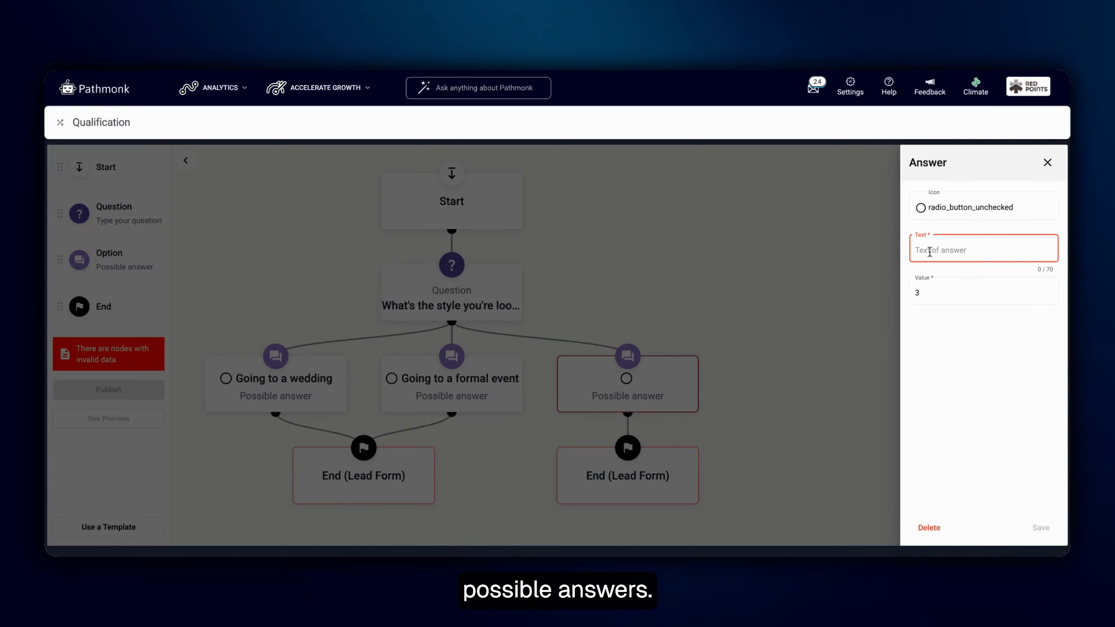
{"action": "type", "text": "Going on holiday"}
{"action": "left_click", "coordinate": [1041, 527]}
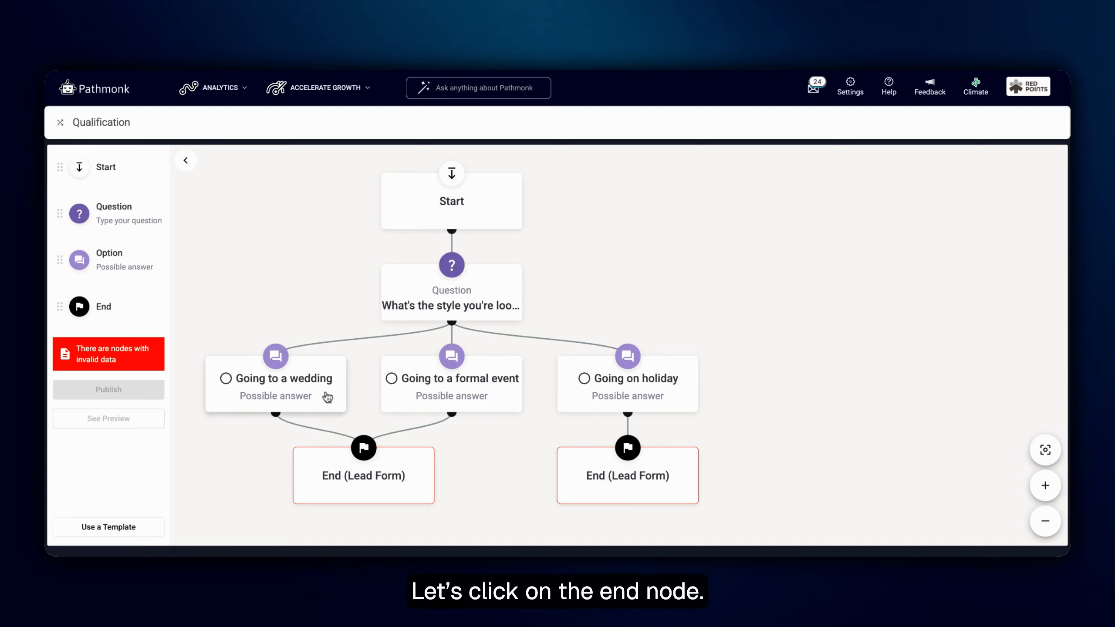
{"action": "left_click", "coordinate": [364, 480]}
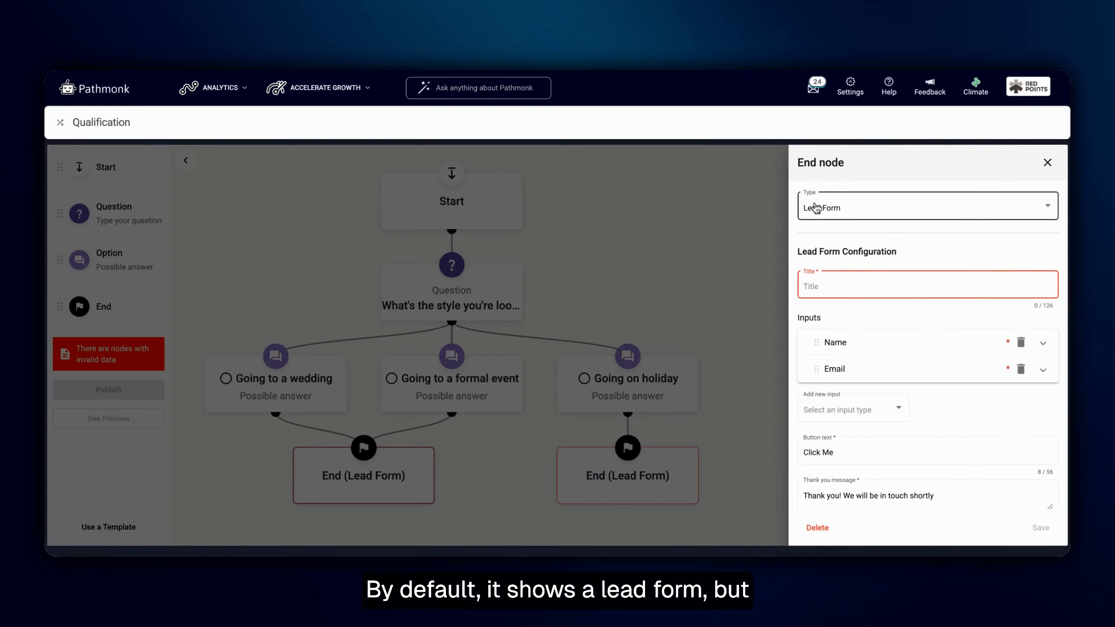
{"action": "left_click", "coordinate": [850, 213]}
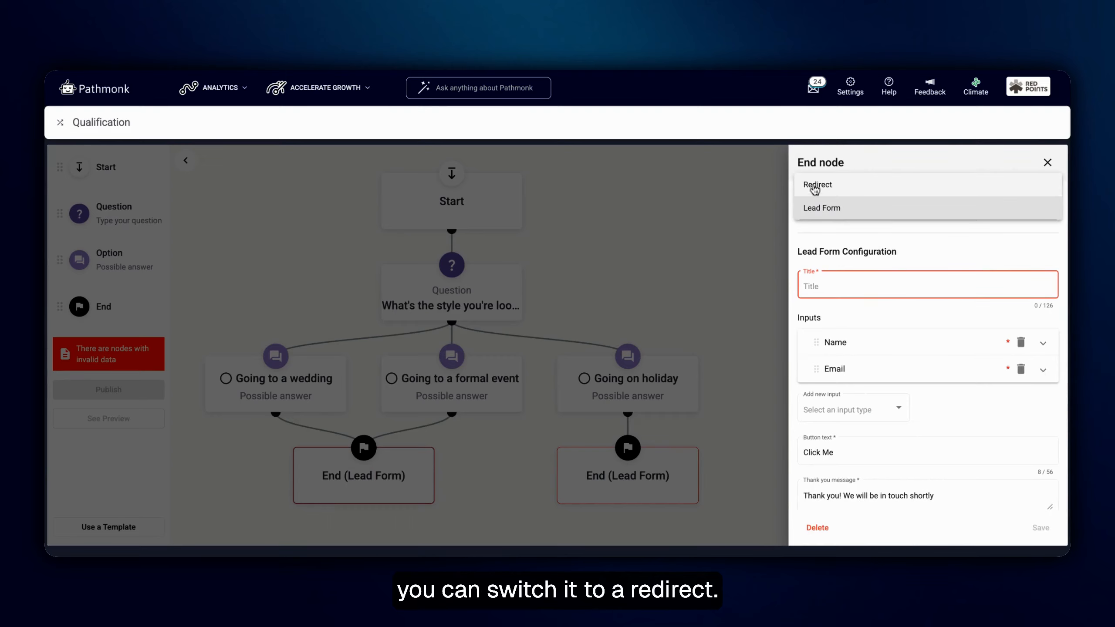
{"action": "left_click", "coordinate": [825, 187]}
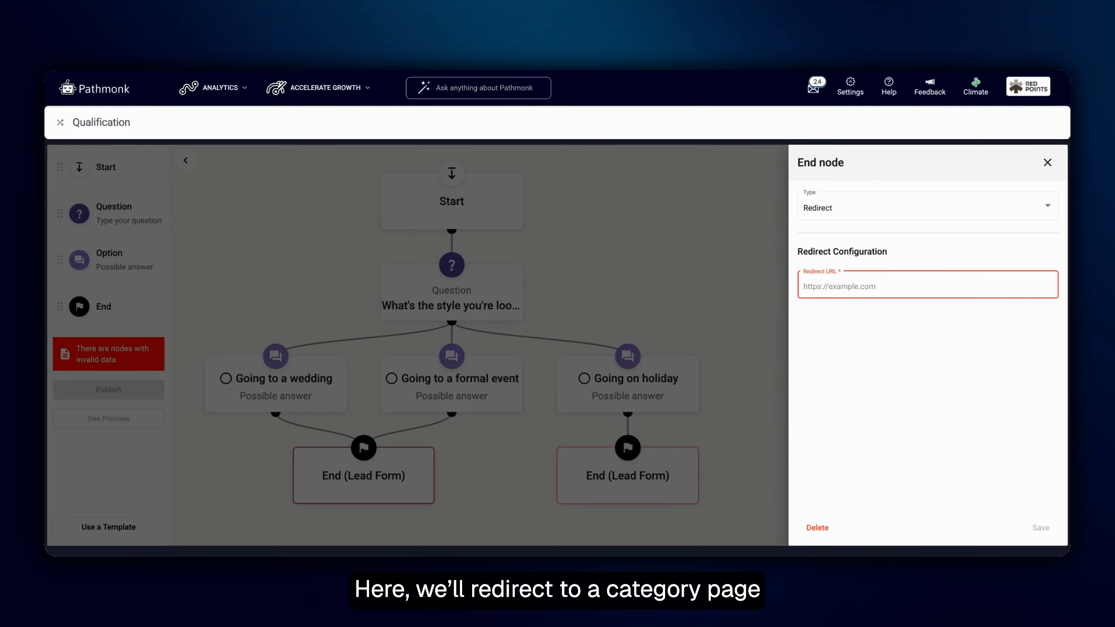
{"action": "left_click", "coordinate": [834, 283]}
{"action": "type", "text": "https://www.asos.com/women/dresses/party-dresses/cat/?cid=11057"}
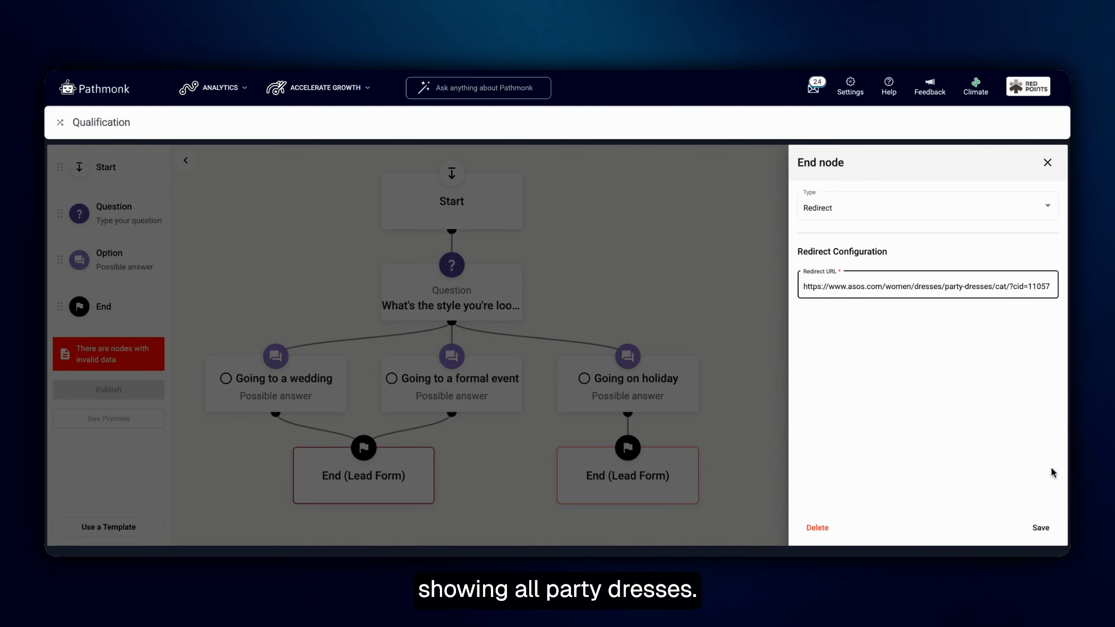
{"action": "left_click", "coordinate": [1040, 527]}
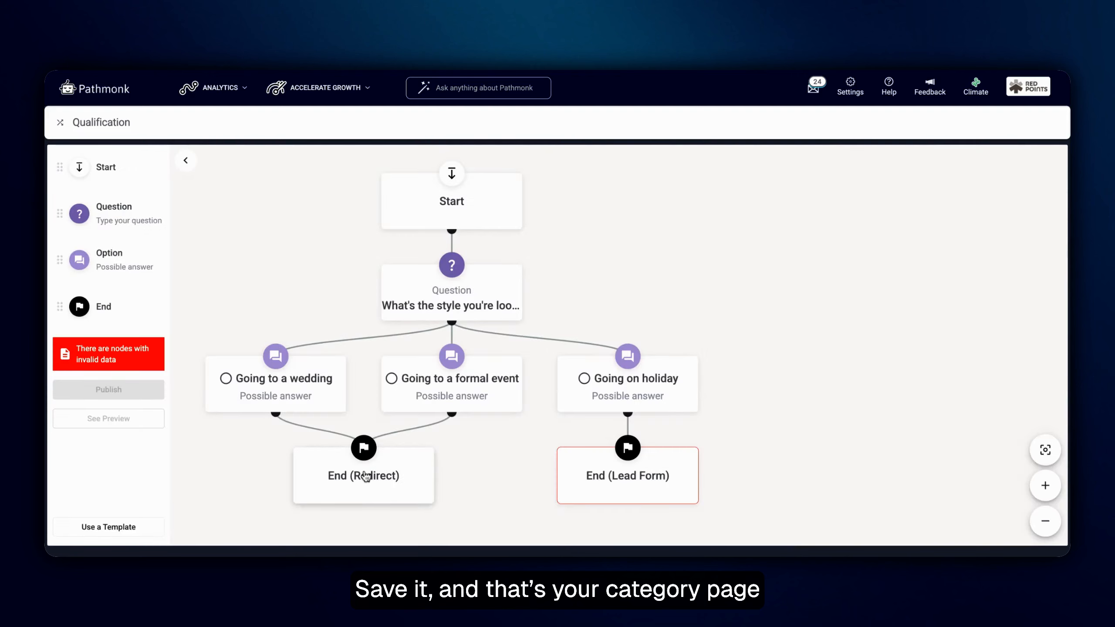
{"action": "left_click", "coordinate": [626, 472]}
{"action": "left_click", "coordinate": [876, 206]}
{"action": "left_click", "coordinate": [877, 190]}
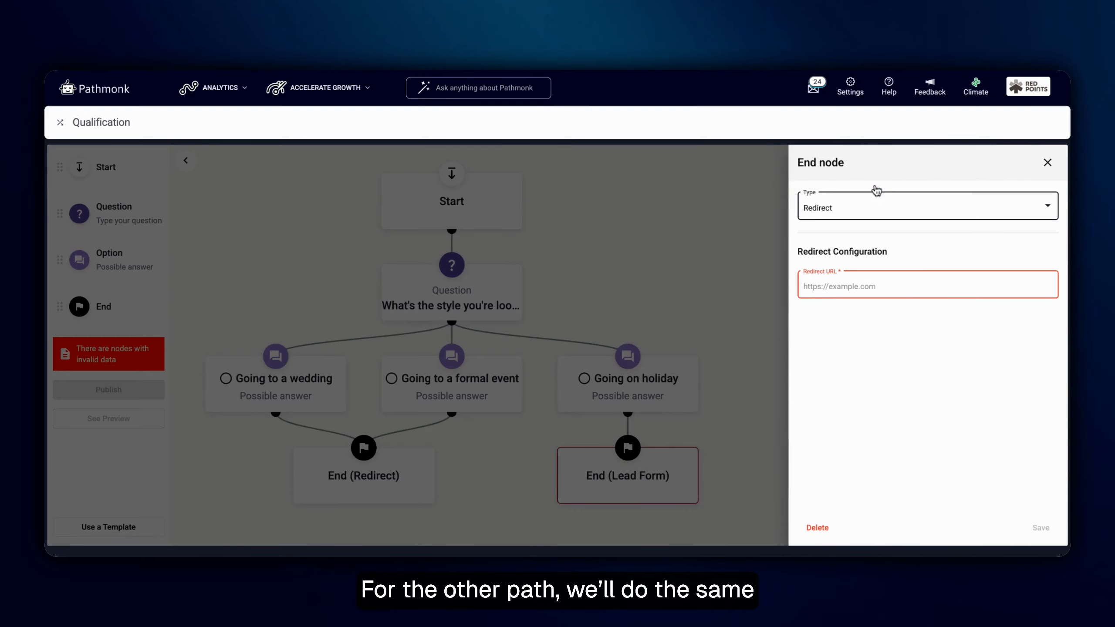
{"action": "left_click", "coordinate": [876, 286]}
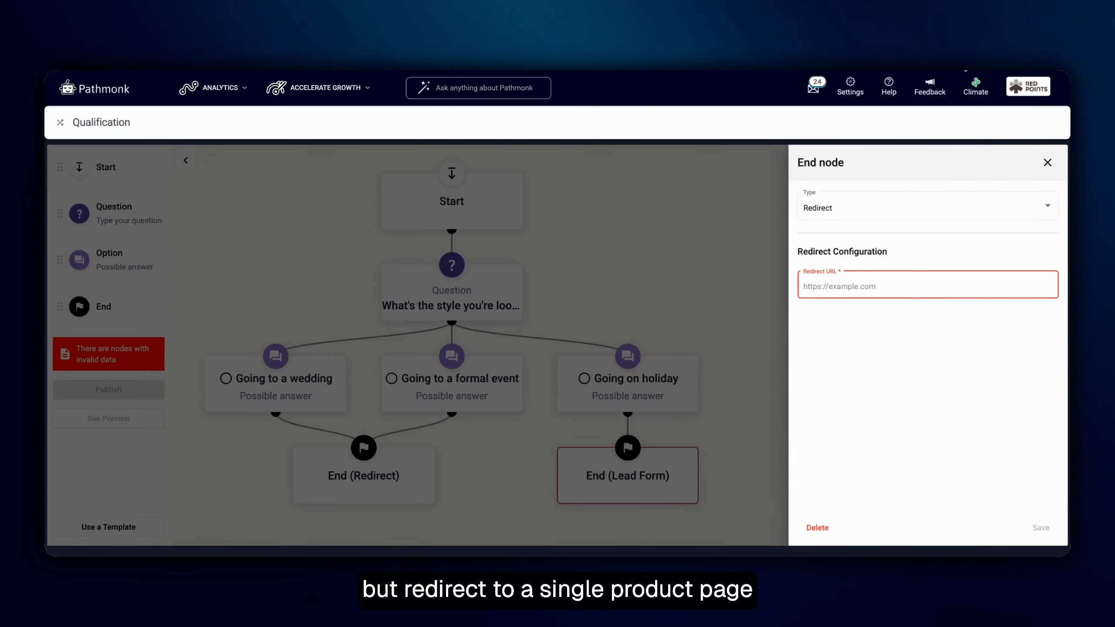
{"action": "left_click", "coordinate": [824, 283]}
{"action": "key", "text": "ctrl+v"}
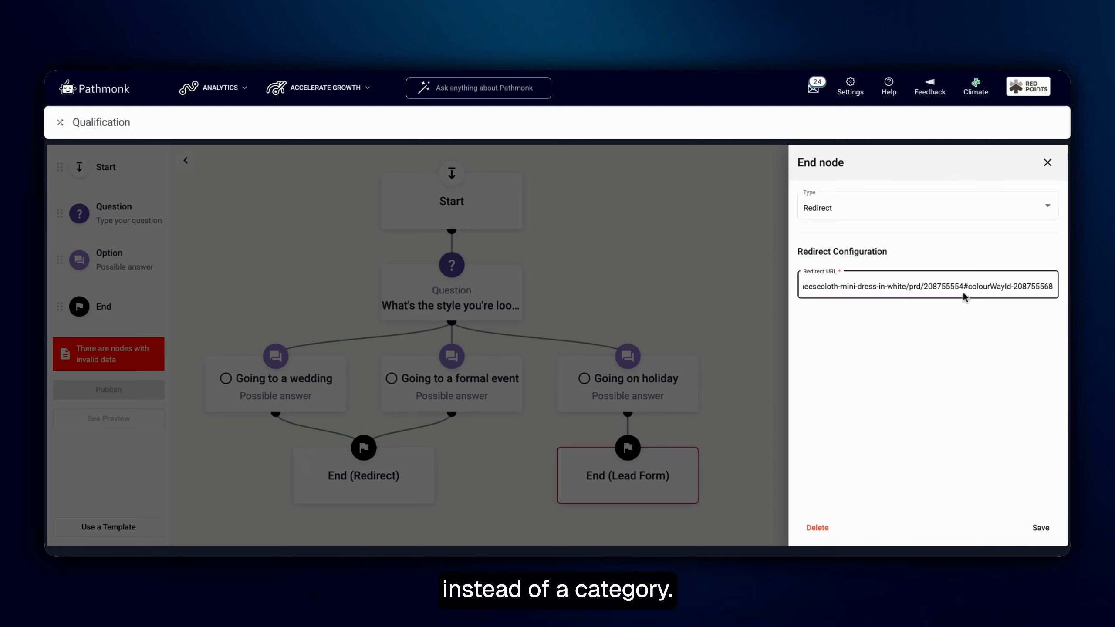
{"action": "left_click", "coordinate": [1041, 528]}
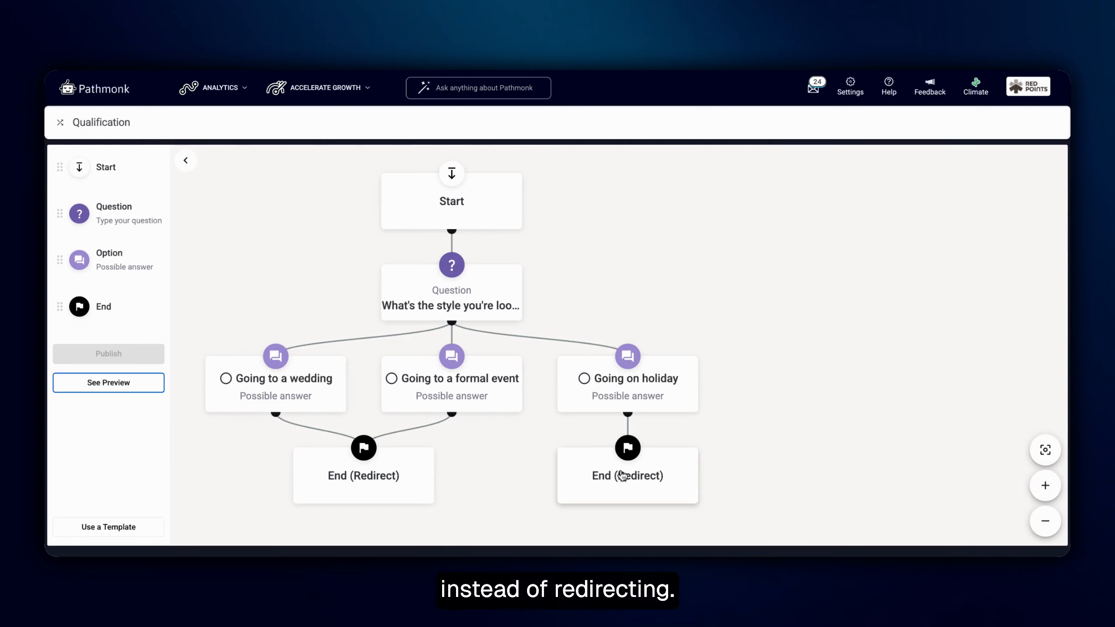
Switch the holiday answer's End node to the Lead Form type and title the form "Contact our Sales rep"
{"action": "left_click", "coordinate": [622, 476]}
{"action": "left_click", "coordinate": [841, 210]}
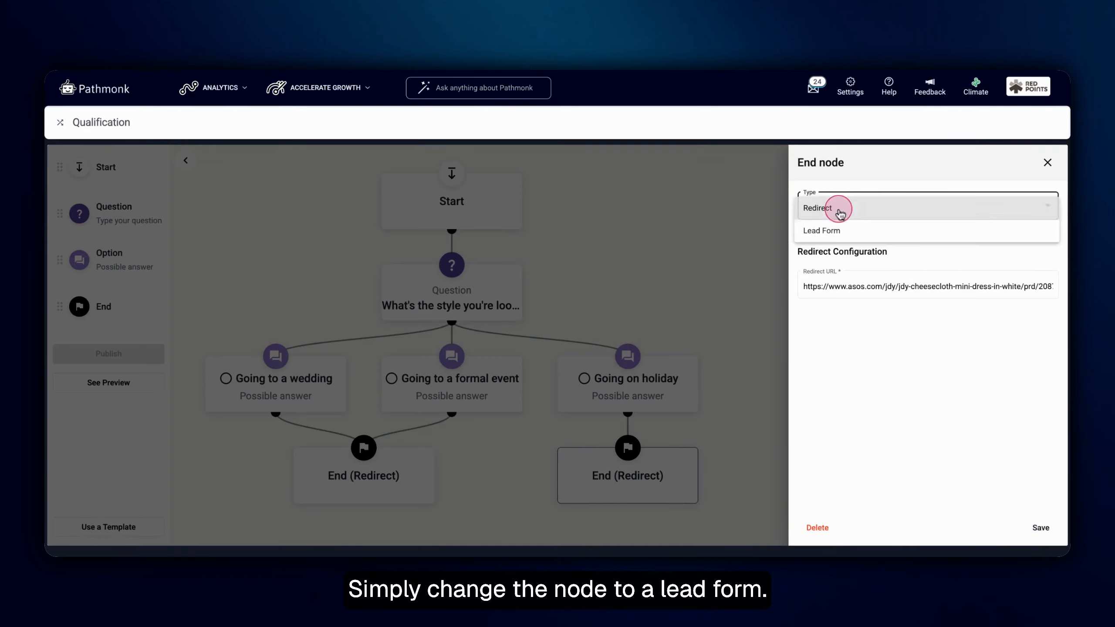
{"action": "left_click", "coordinate": [813, 235]}
{"action": "left_click", "coordinate": [825, 284]}
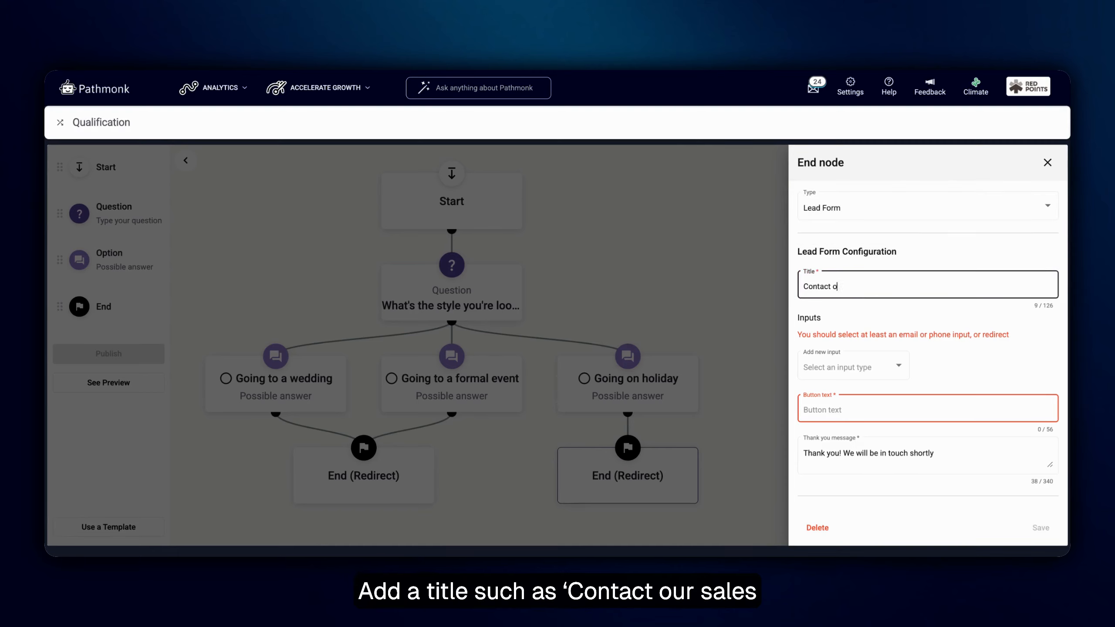
{"action": "type", "text": "ur Sales rep"}
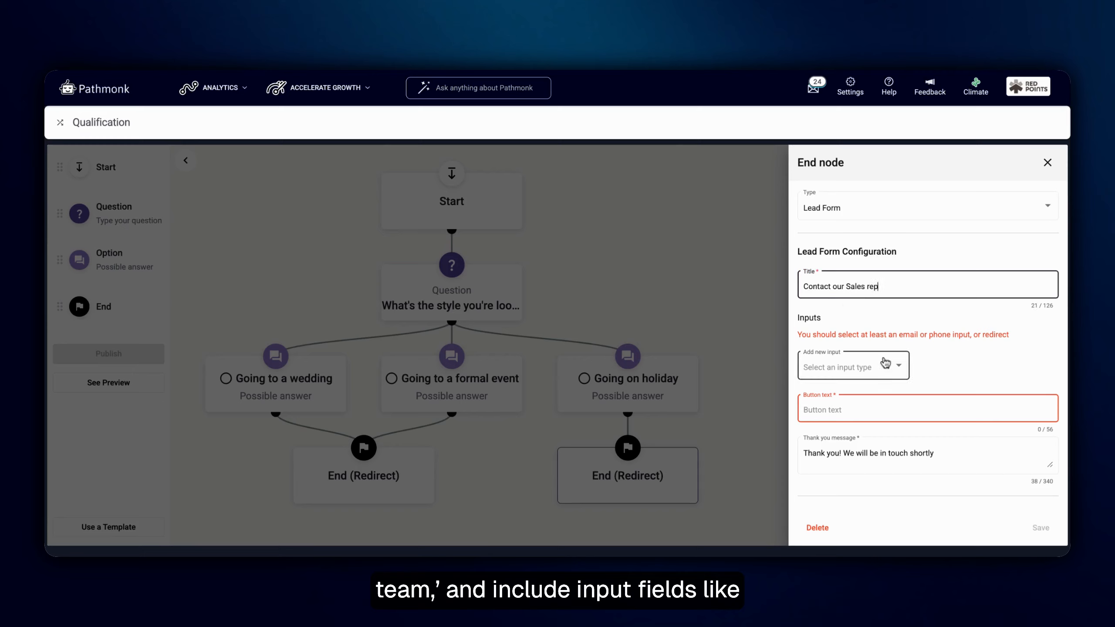
Add Name, Surname, Email, Phone and Free text inputs to the lead form
{"action": "left_click", "coordinate": [886, 365]}
{"action": "left_click", "coordinate": [828, 372]}
{"action": "left_click", "coordinate": [836, 401]}
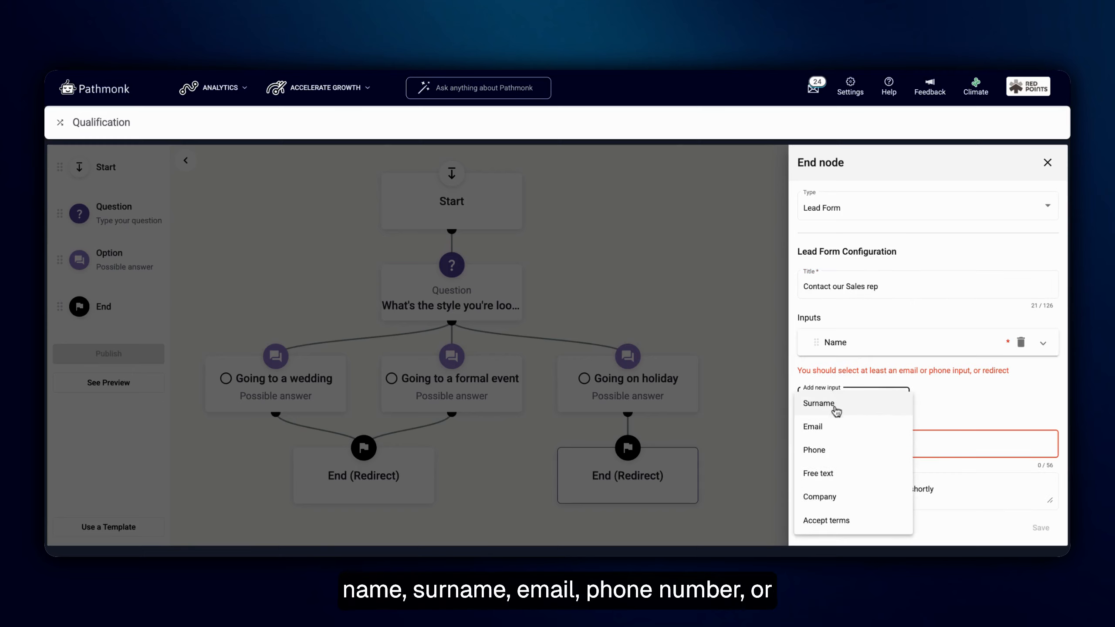
{"action": "left_click", "coordinate": [836, 410]}
{"action": "left_click", "coordinate": [836, 427]}
{"action": "left_click", "coordinate": [834, 311]}
{"action": "scroll", "coordinate": [847, 371], "scroll_direction": "down", "scroll_amount": 1}
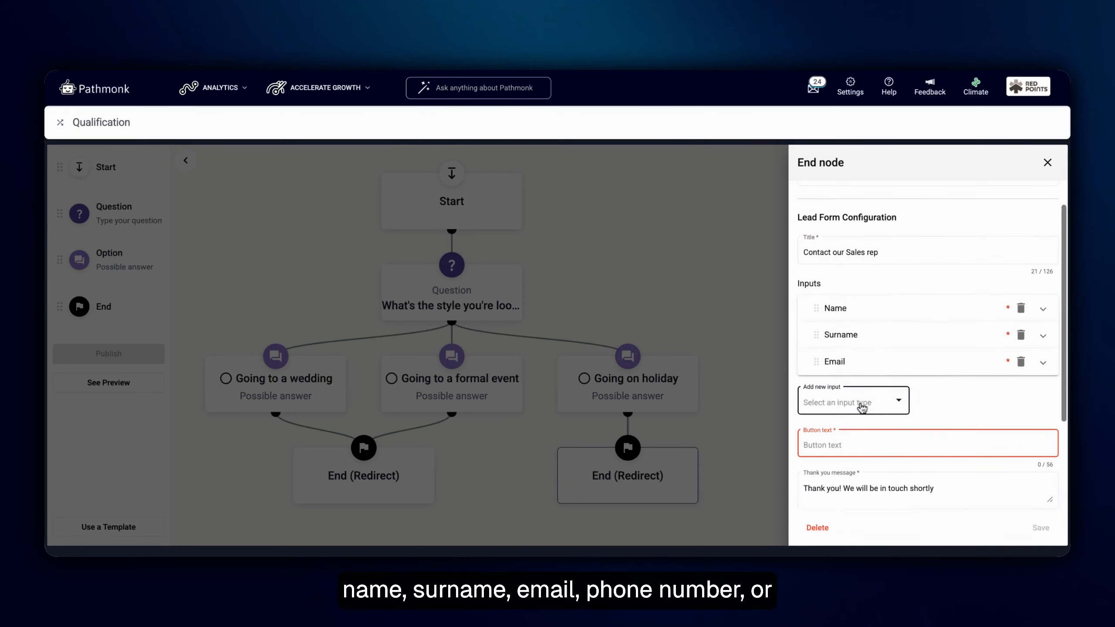
{"action": "left_click", "coordinate": [857, 415]}
{"action": "left_click", "coordinate": [834, 410]}
{"action": "left_click", "coordinate": [880, 439]}
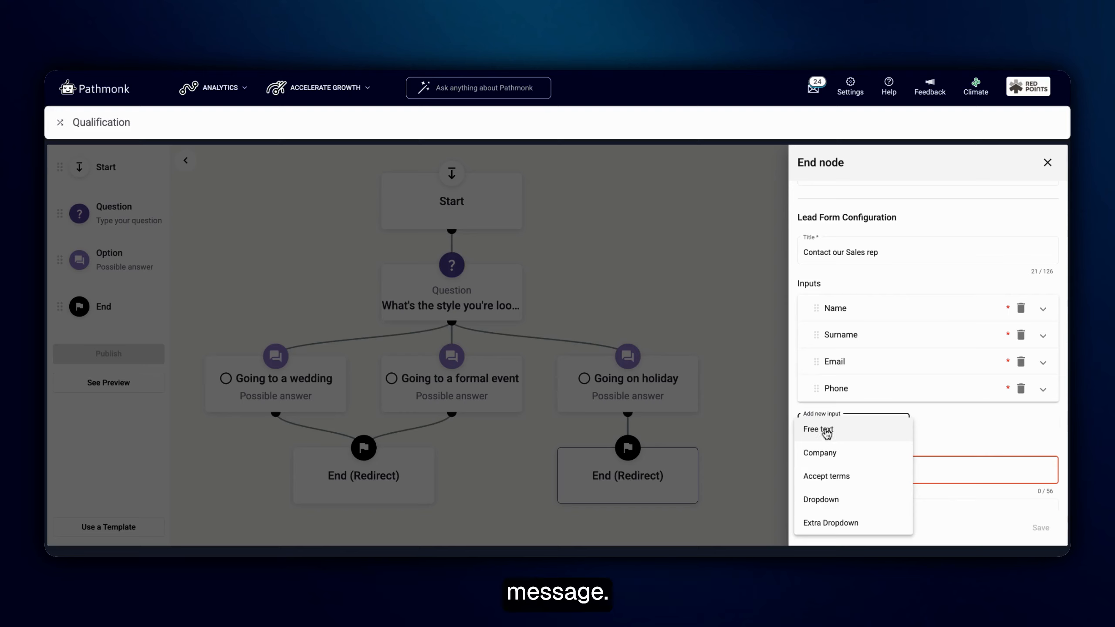
{"action": "left_click", "coordinate": [818, 431]}
{"action": "scroll", "coordinate": [958, 443], "scroll_direction": "down", "scroll_amount": 2}
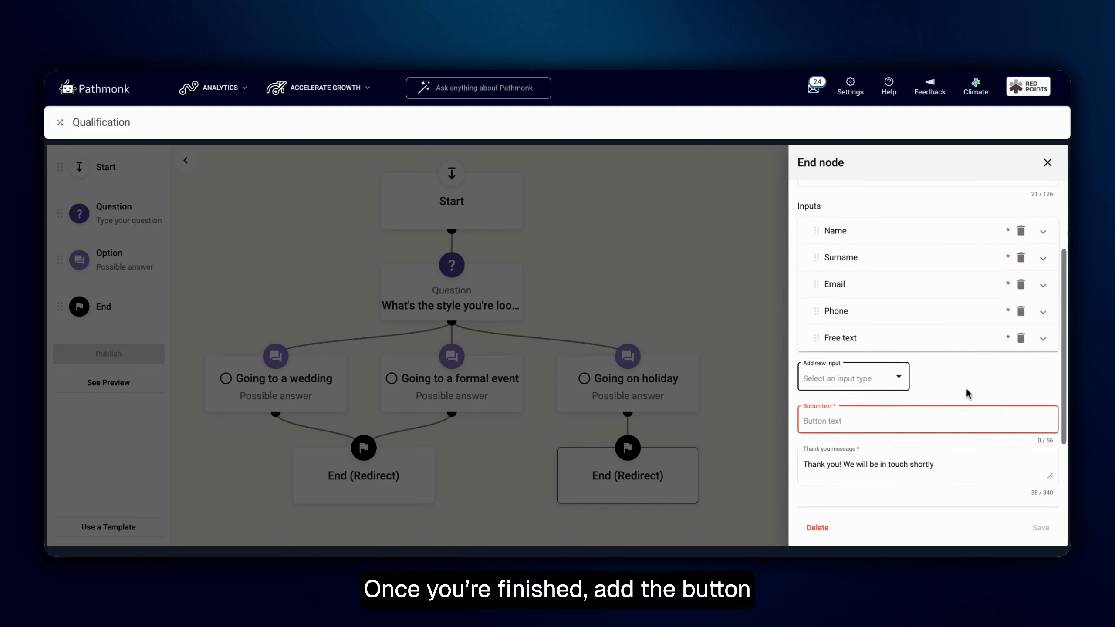
Set the lead form's button text to "Get in touch" and close the End node settings without saving
{"action": "scroll", "coordinate": [909, 333], "scroll_direction": "down", "scroll_amount": 1}
{"action": "left_click", "coordinate": [891, 371]}
{"action": "type", "text": "Get in touch"}
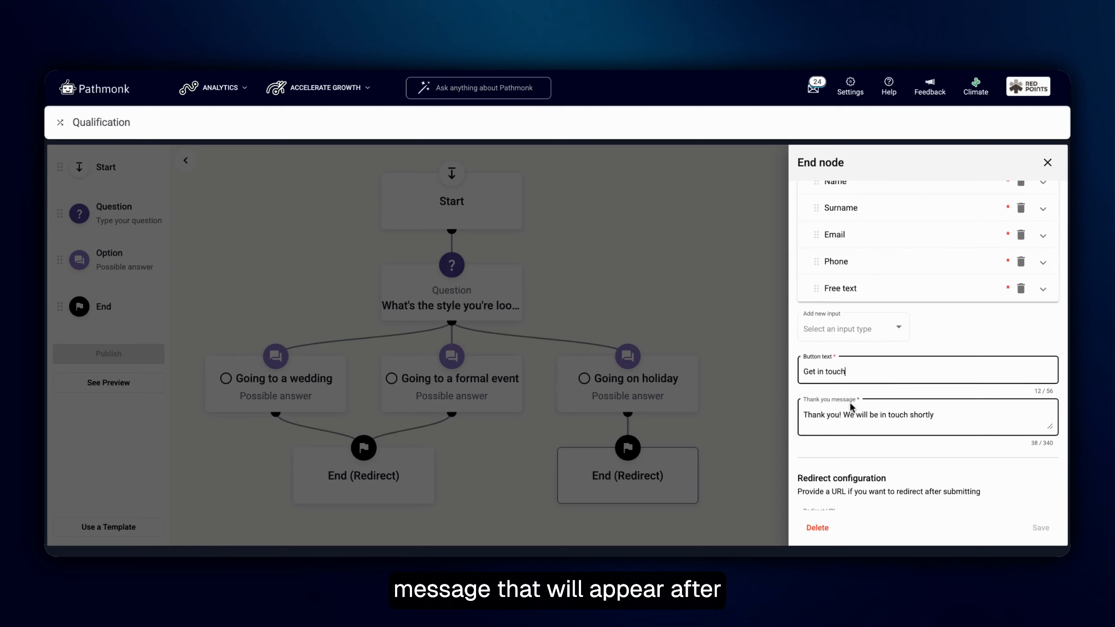
{"action": "left_click", "coordinate": [897, 415]}
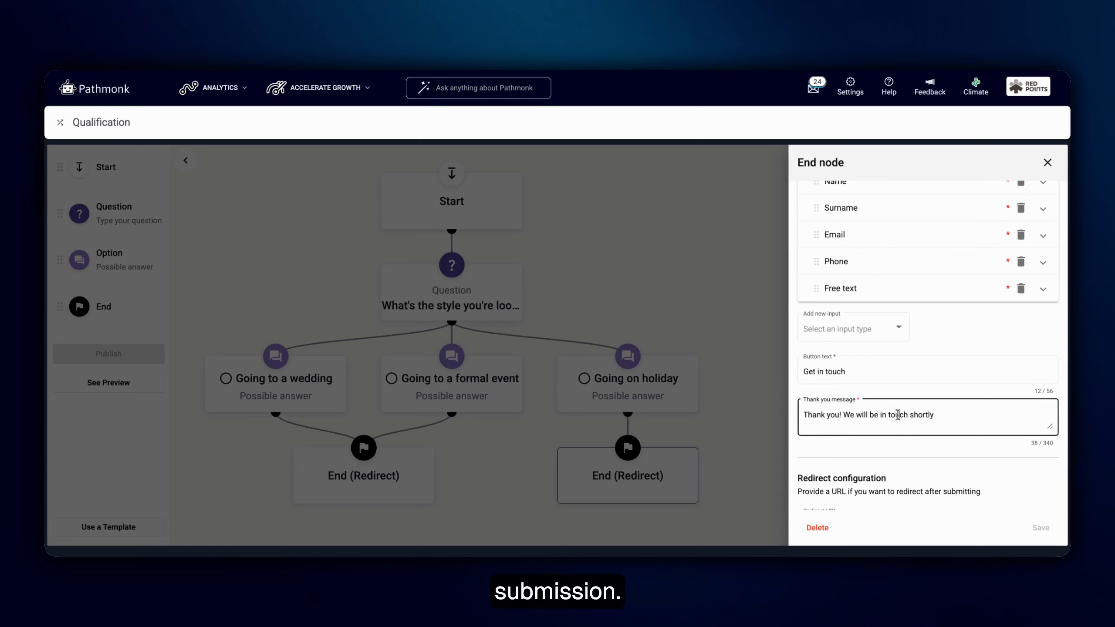
{"action": "left_click", "coordinate": [945, 414]}
{"action": "scroll", "coordinate": [825, 264], "scroll_direction": "down", "scroll_amount": 1}
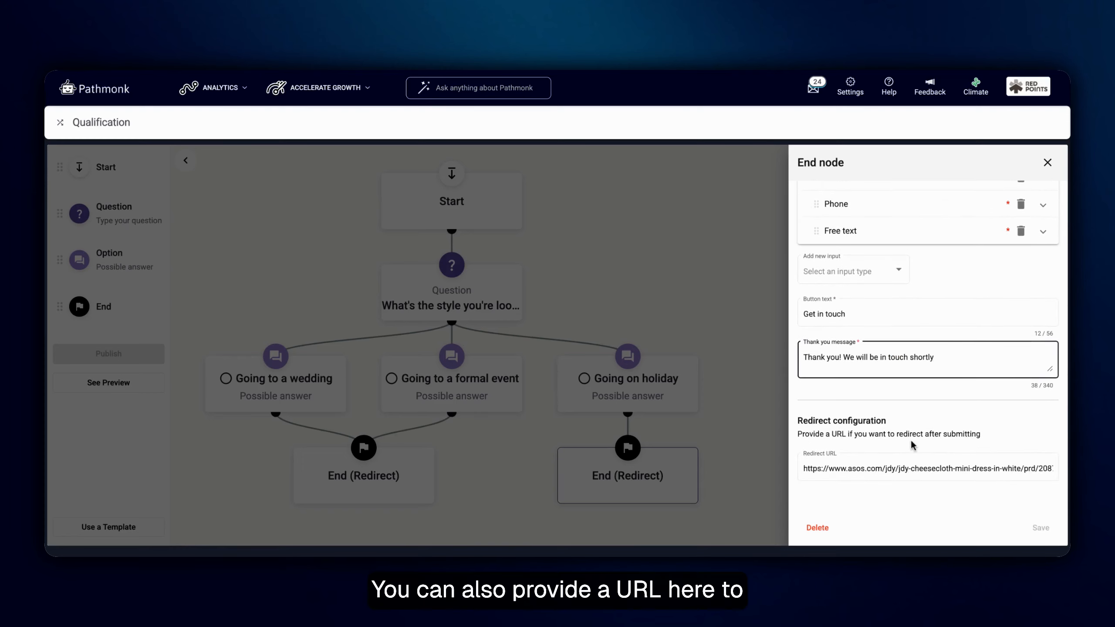
{"action": "triple_click", "coordinate": [899, 466]}
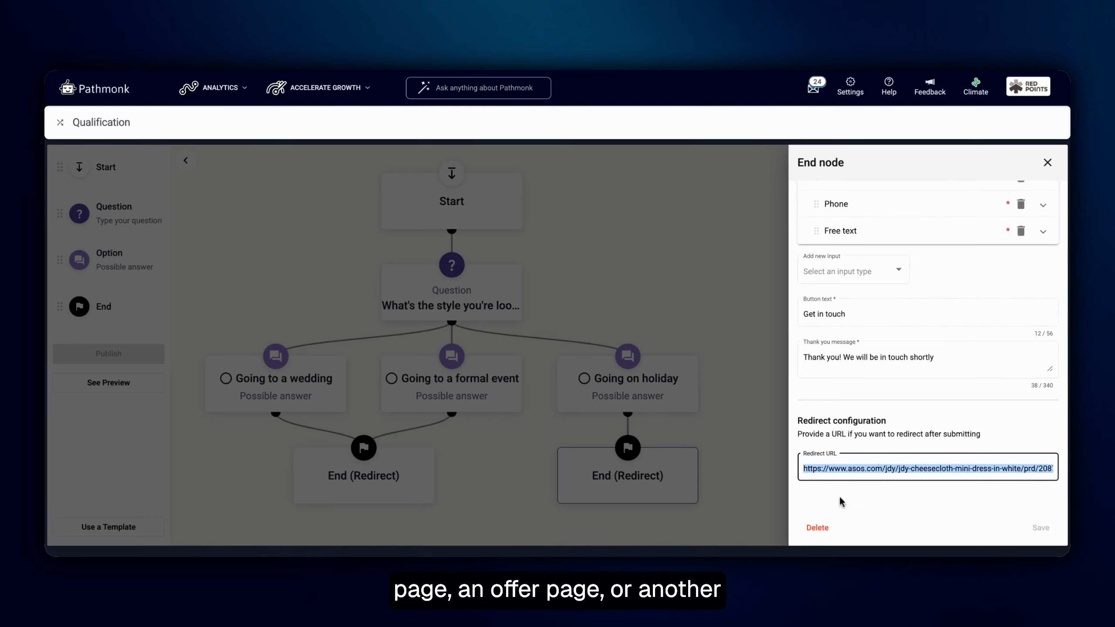
{"action": "left_click", "coordinate": [1048, 162]}
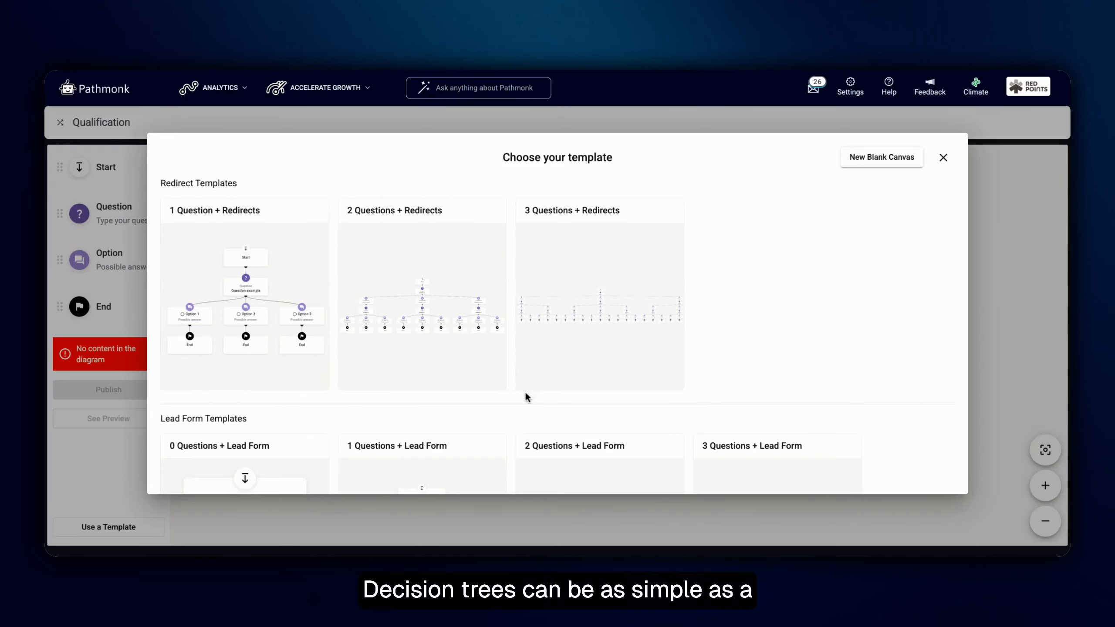
Load the "3 Questions + Lead Form" template onto the canvas and look over its question tree
{"action": "scroll", "coordinate": [742, 359], "scroll_direction": "down", "scroll_amount": 5}
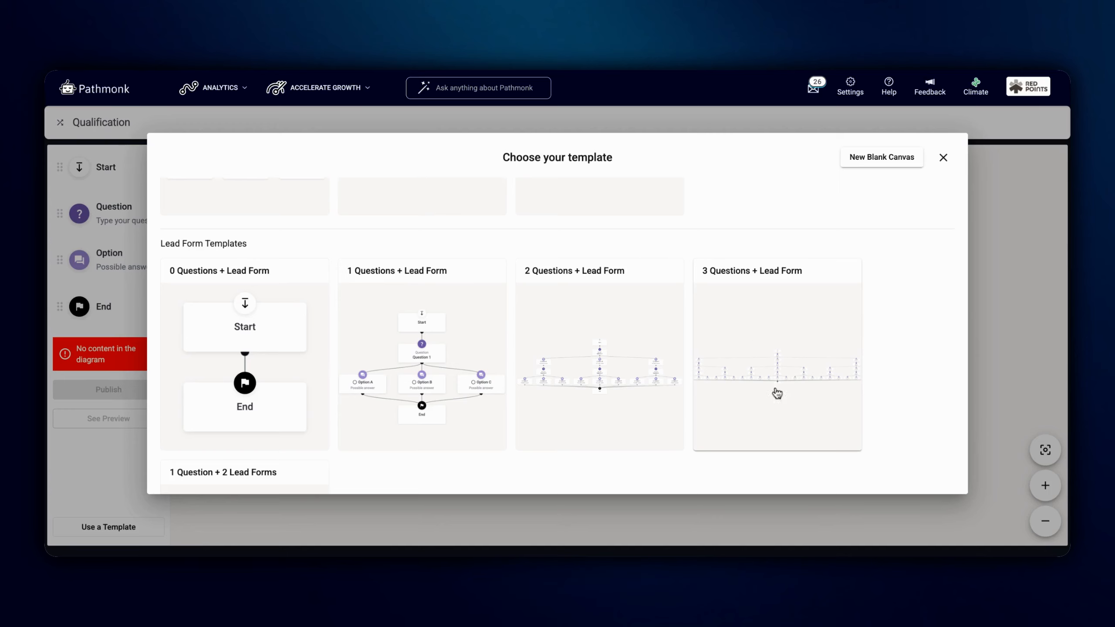
{"action": "left_click", "coordinate": [790, 380]}
{"action": "scroll", "coordinate": [682, 292], "scroll_direction": "up", "scroll_amount": 3}
{"action": "scroll", "coordinate": [683, 294], "scroll_direction": "down", "scroll_amount": 3}
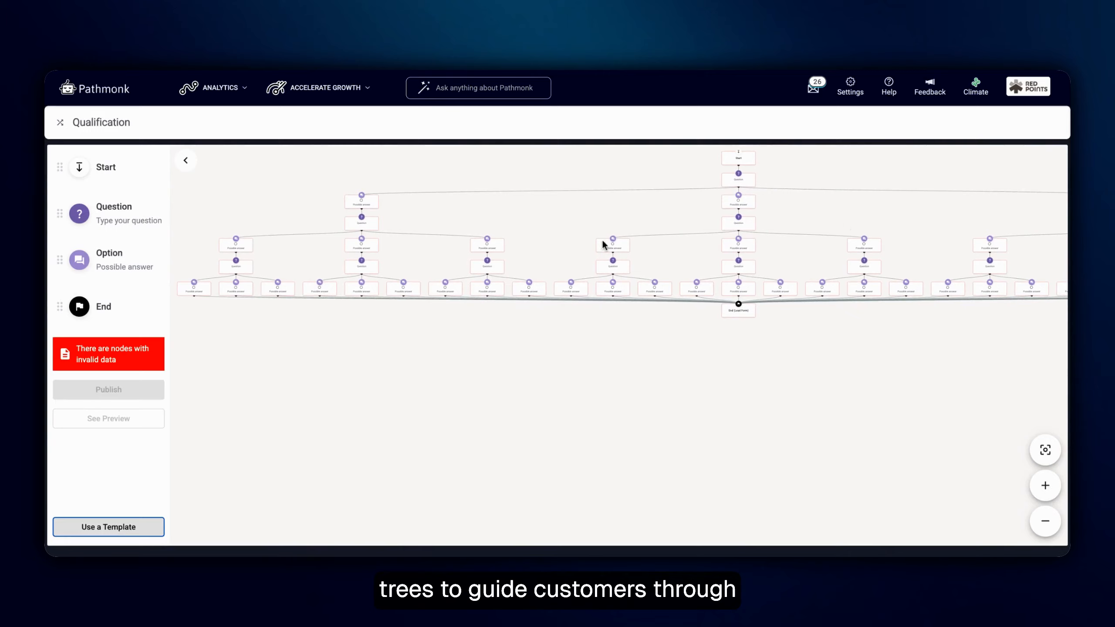
{"action": "scroll", "coordinate": [602, 244], "scroll_direction": "up", "scroll_amount": 3}
{"action": "scroll", "coordinate": [736, 266], "scroll_direction": "up", "scroll_amount": 4}
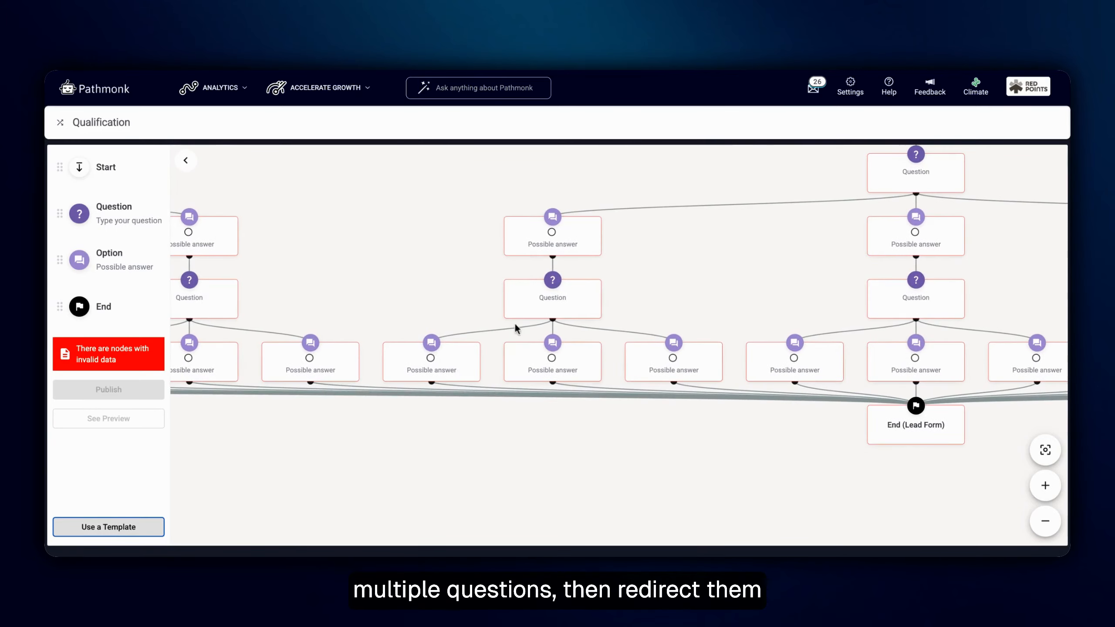
{"action": "scroll", "coordinate": [956, 308], "scroll_direction": "up", "scroll_amount": 1}
{"action": "left_click_drag", "start_coordinate": [1019, 278], "coordinate": [376, 404]}
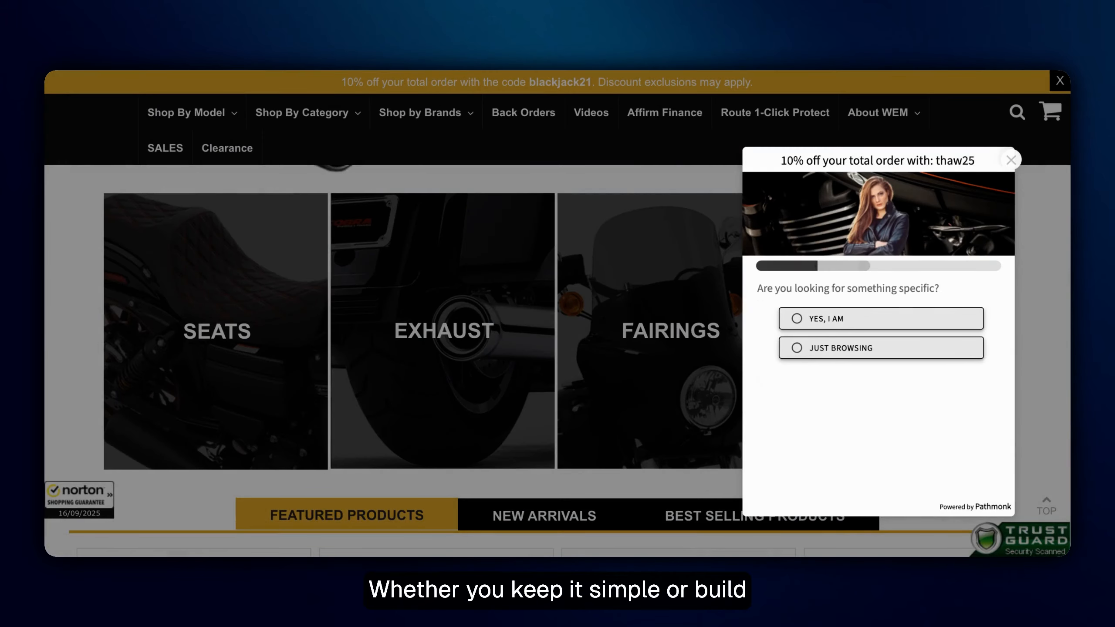
On the motorcycle parts store, answer the product selector's questions with Harley Davidson as the make and browse the product page it leads to
{"action": "left_click", "coordinate": [869, 360]}
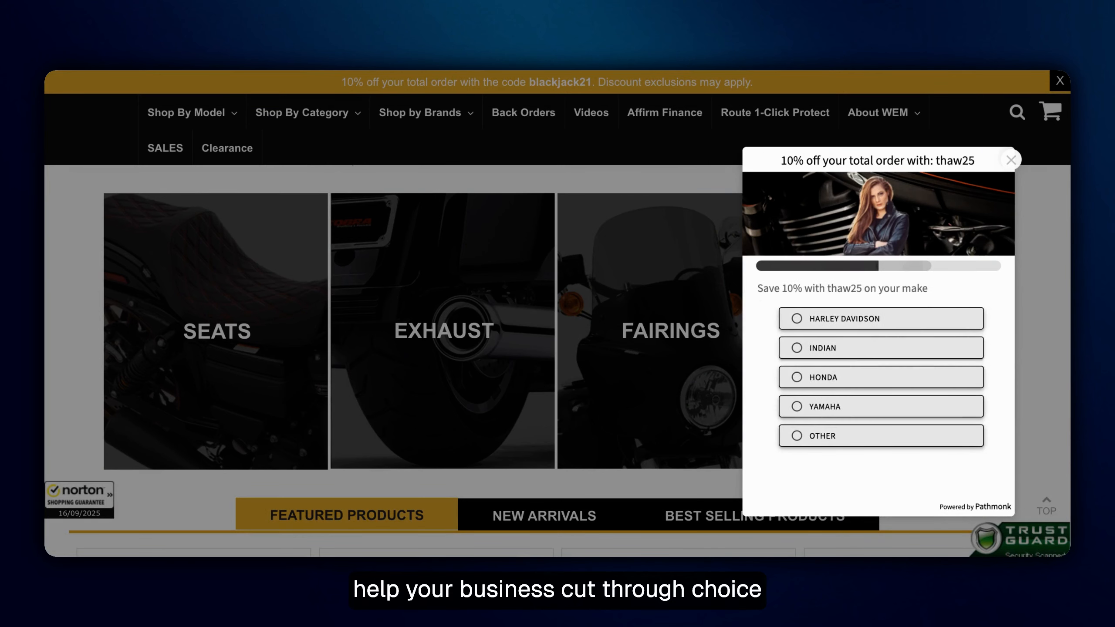
{"action": "left_click", "coordinate": [870, 324]}
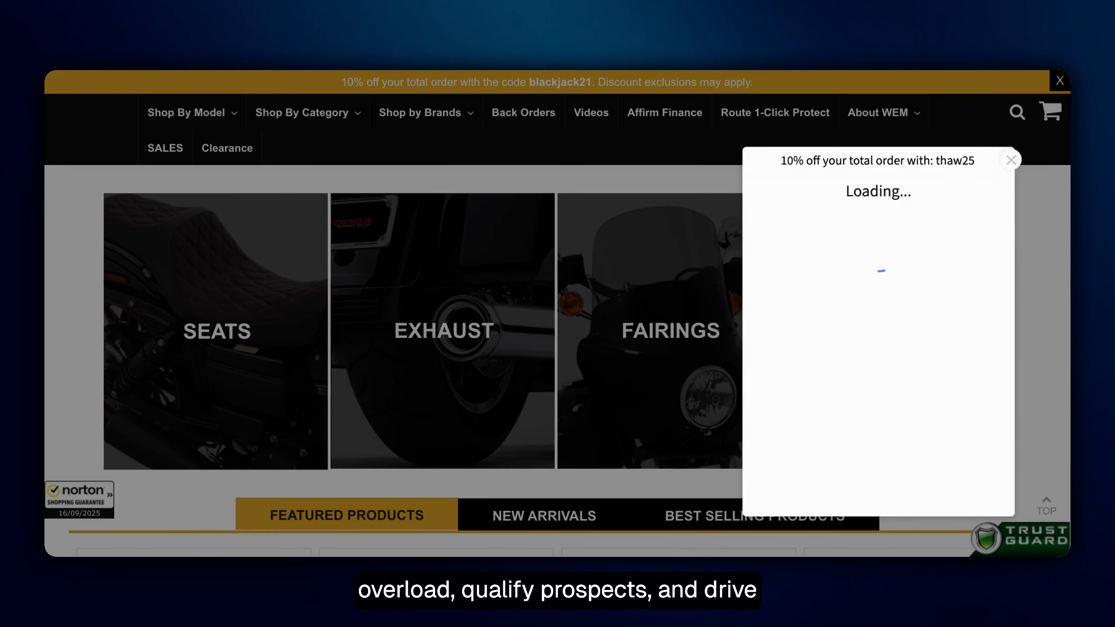
{"action": "scroll", "coordinate": [557, 314], "scroll_direction": "down", "scroll_amount": 6}
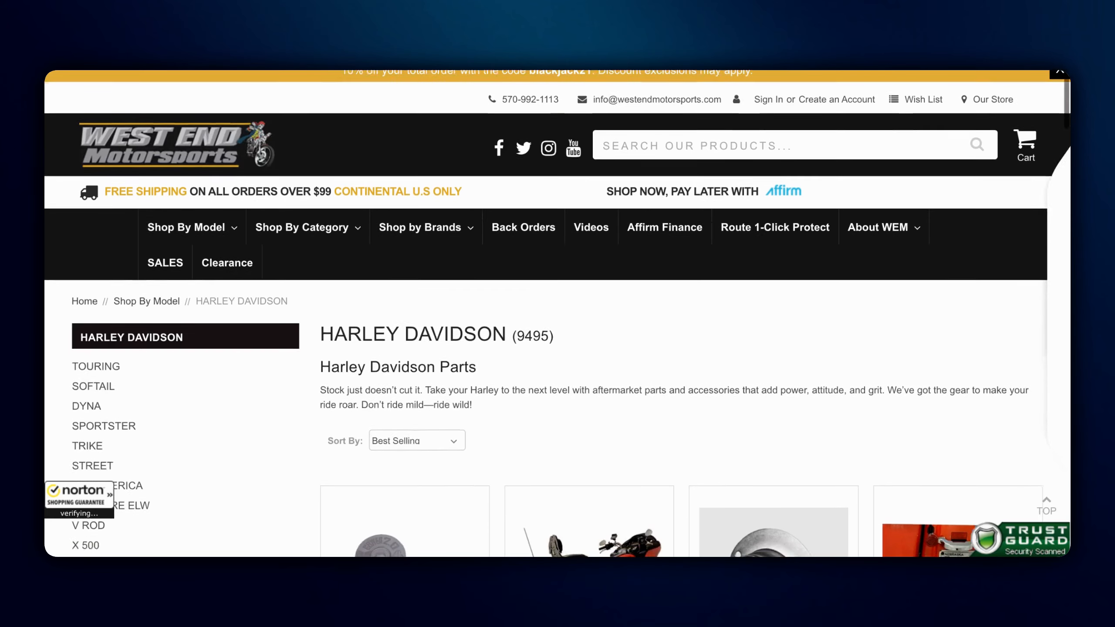
{"action": "scroll", "coordinate": [557, 314], "scroll_direction": "down", "scroll_amount": 1}
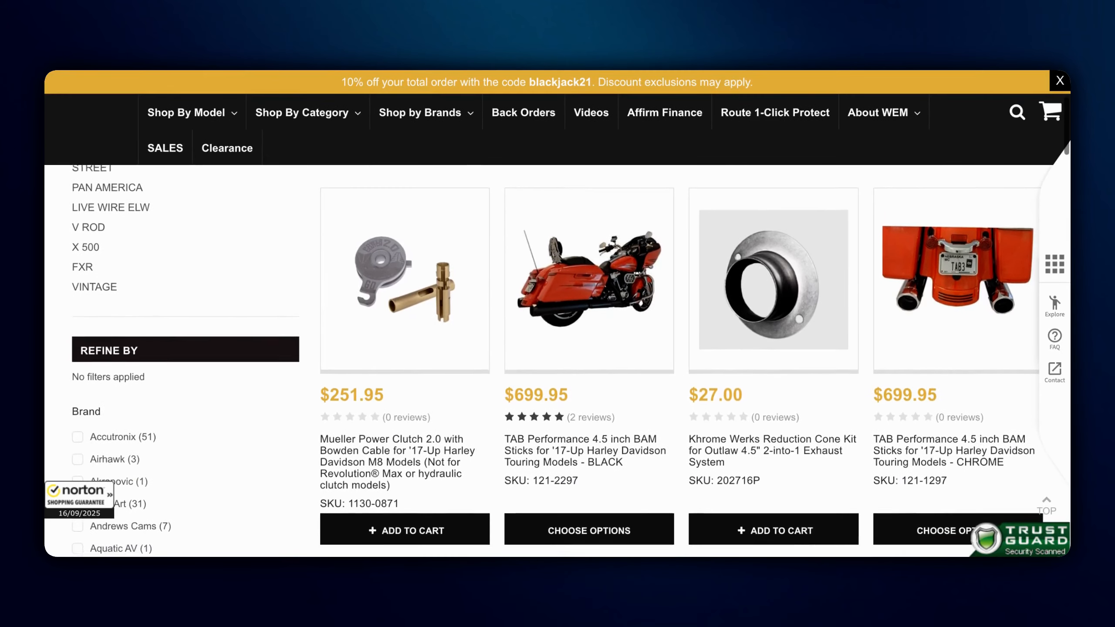